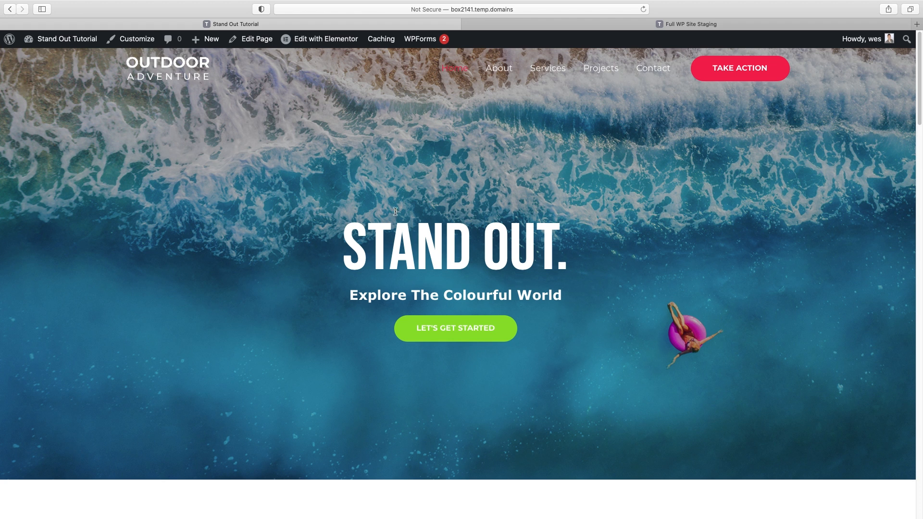
Open the site customizer and go to the Transparent Header settings of the Header Builder.
scroll(396, 218, "down", 3)
scroll(399, 222, "up", 3)
left_click(137, 45)
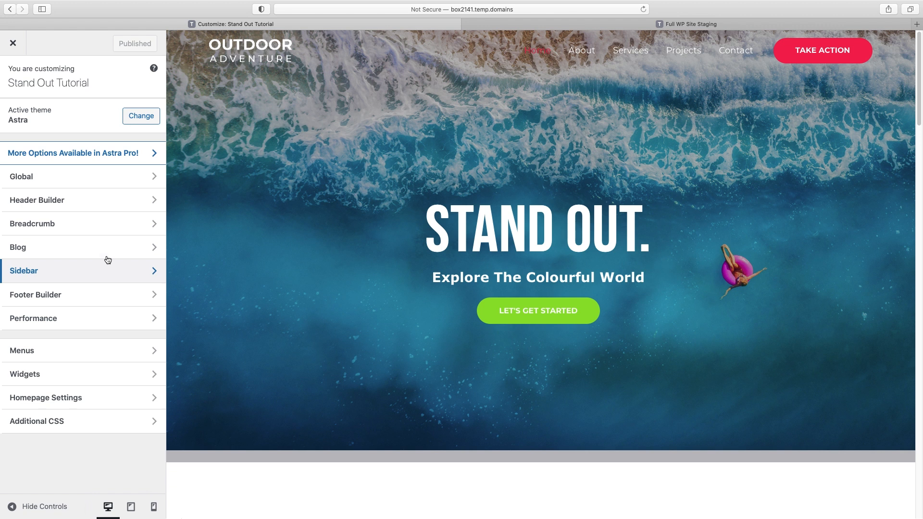
left_click(57, 203)
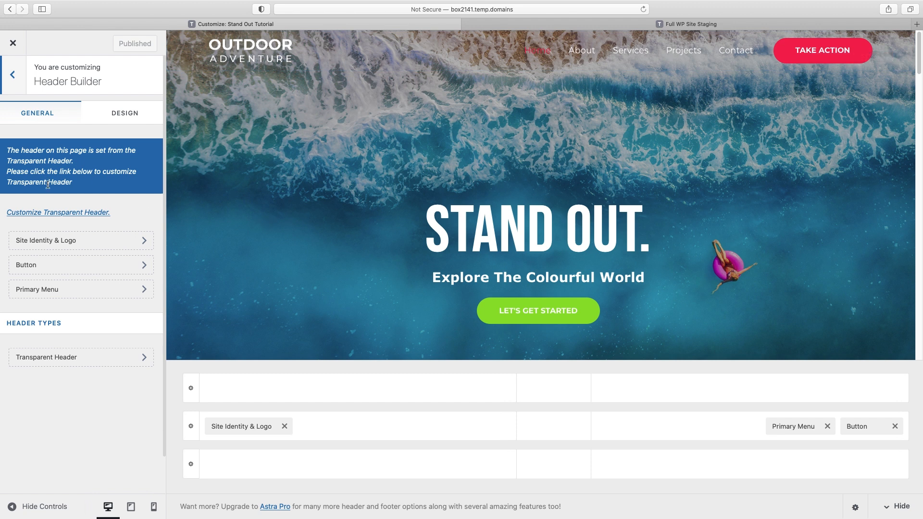
left_click(25, 216)
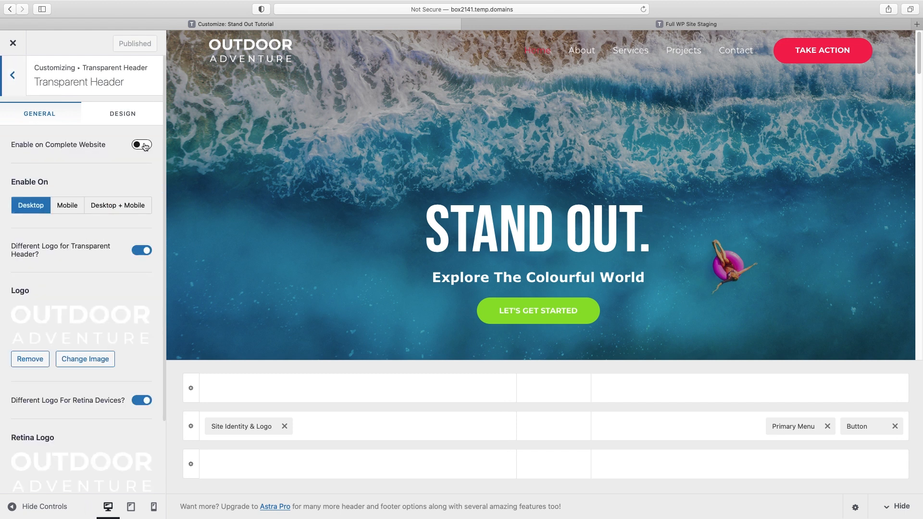
Enable the transparent header on the complete website for Desktop + Mobile, removing the exclusions for 404/search/archives, blog, latest posts and posts.
left_click(144, 146)
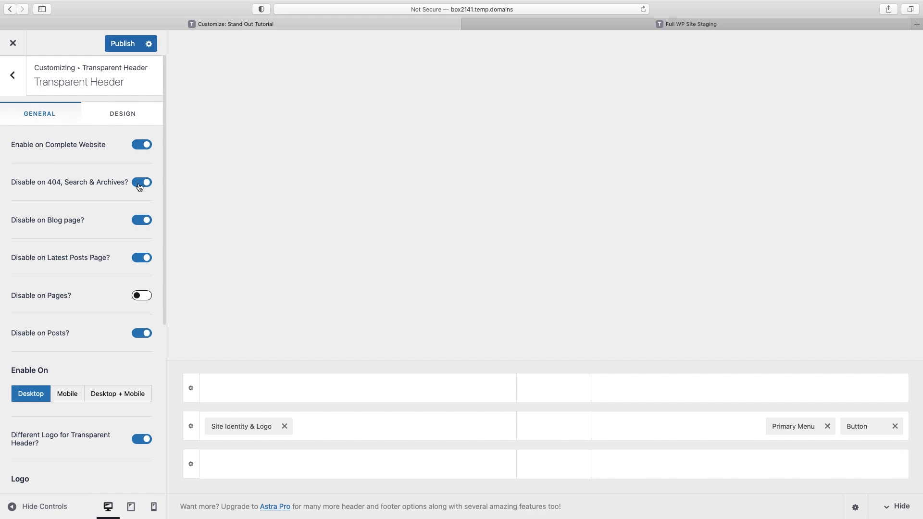
left_click(140, 185)
left_click(139, 222)
left_click(139, 259)
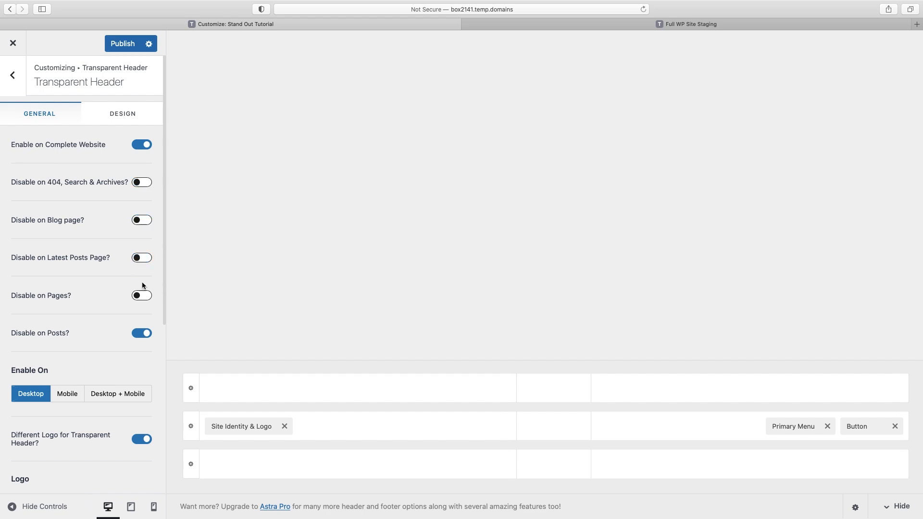
left_click(140, 333)
scroll(137, 307, "down", 5)
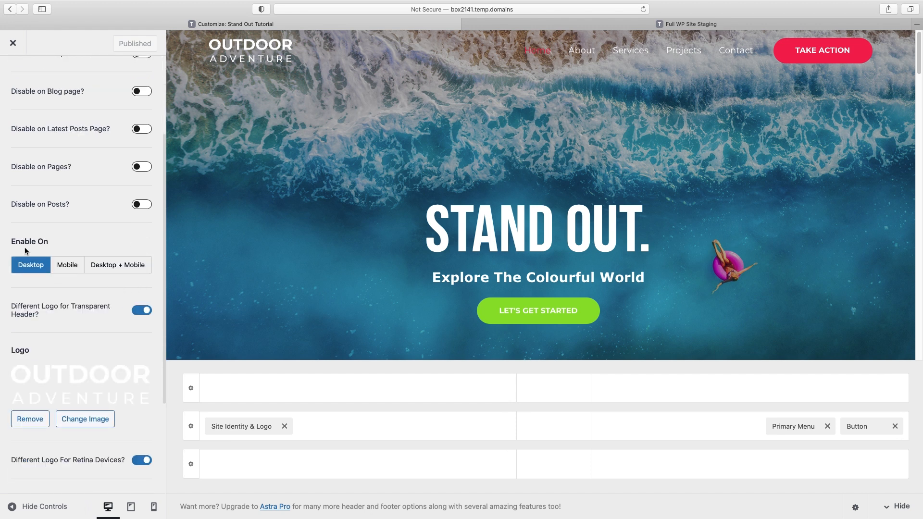
left_click(111, 265)
Replace the transparent header's logo with aqumelogo.png from the media library and turn off the different logo for retina devices.
scroll(57, 298, "down", 5)
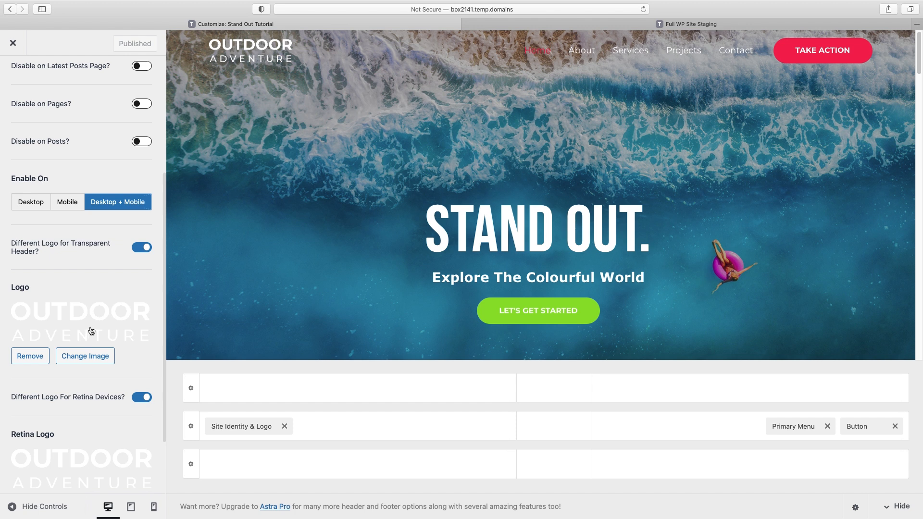
left_click(85, 357)
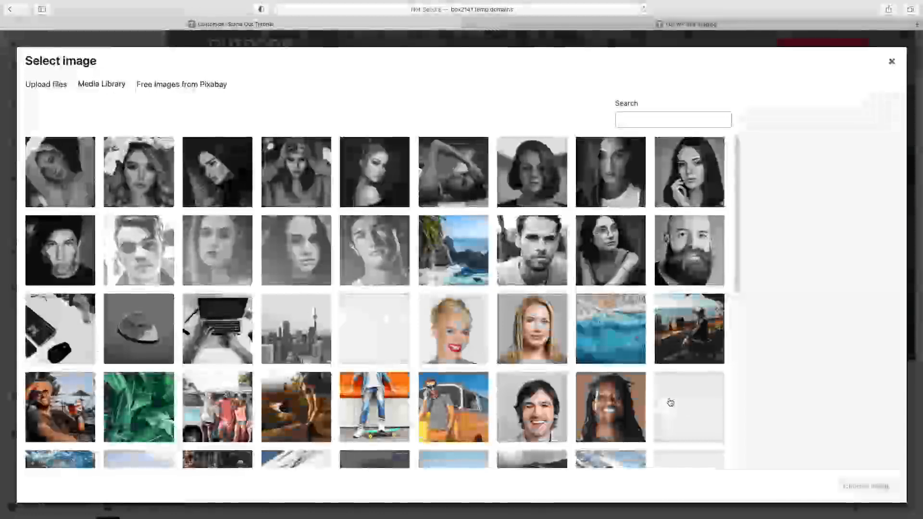
left_click(671, 403)
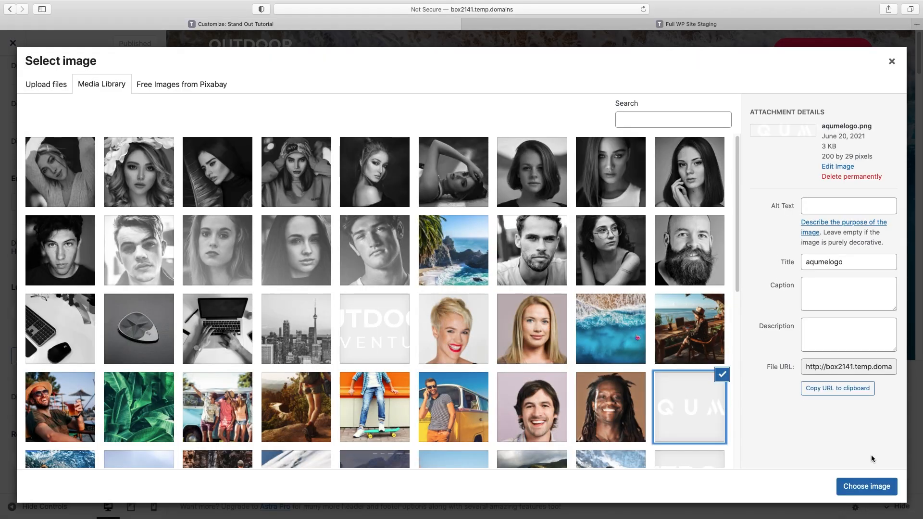
left_click(868, 487)
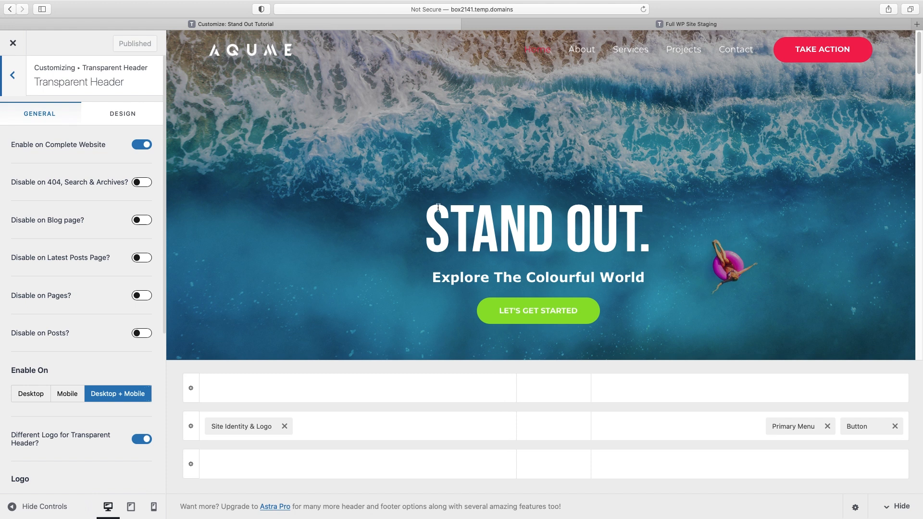
scroll(117, 300, "down", 5)
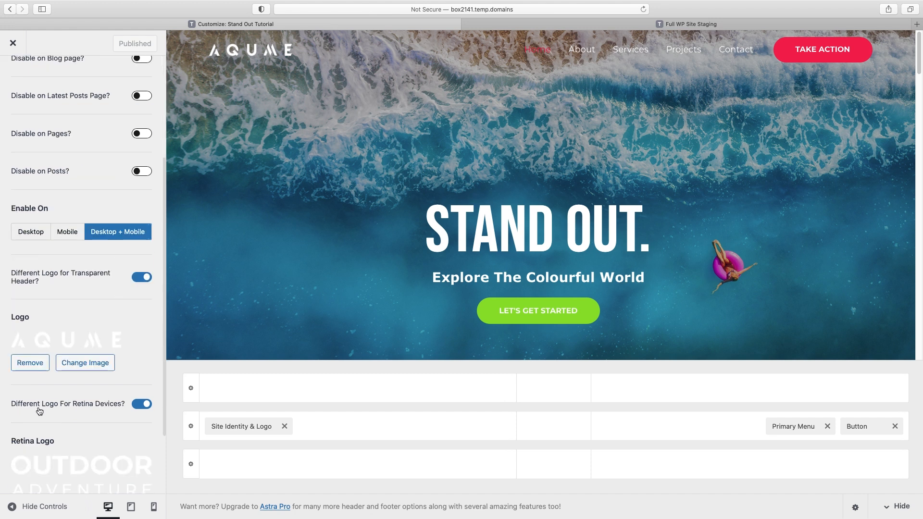
left_click(141, 405)
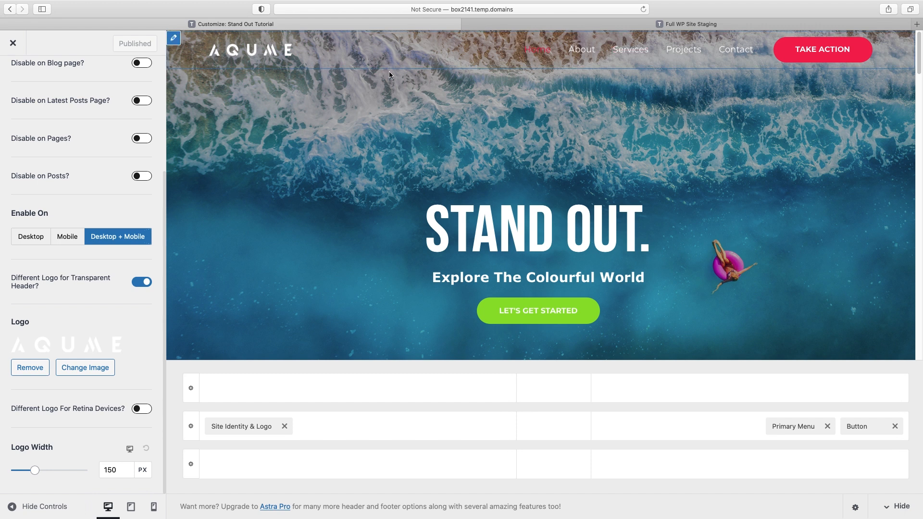
Set the transparent header's desktop background overlay to semi-transparent black.
scroll(122, 127, "up", 5)
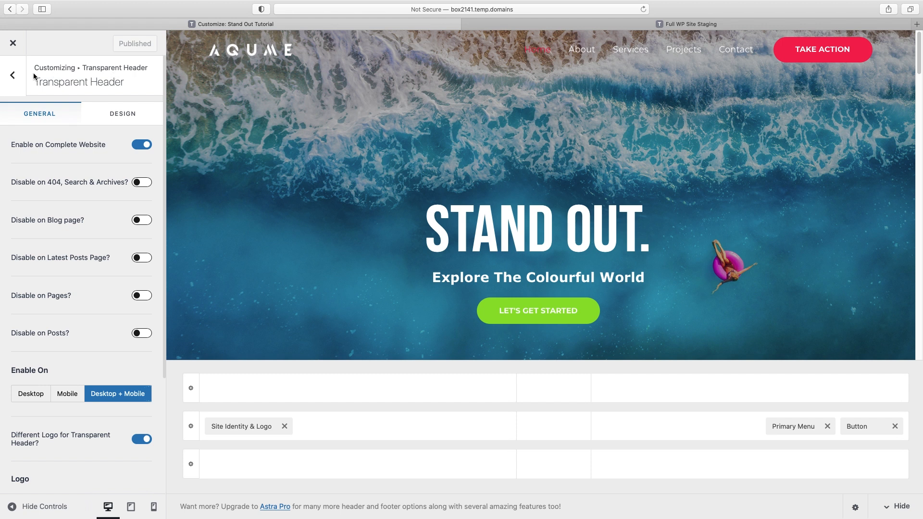
left_click(126, 117)
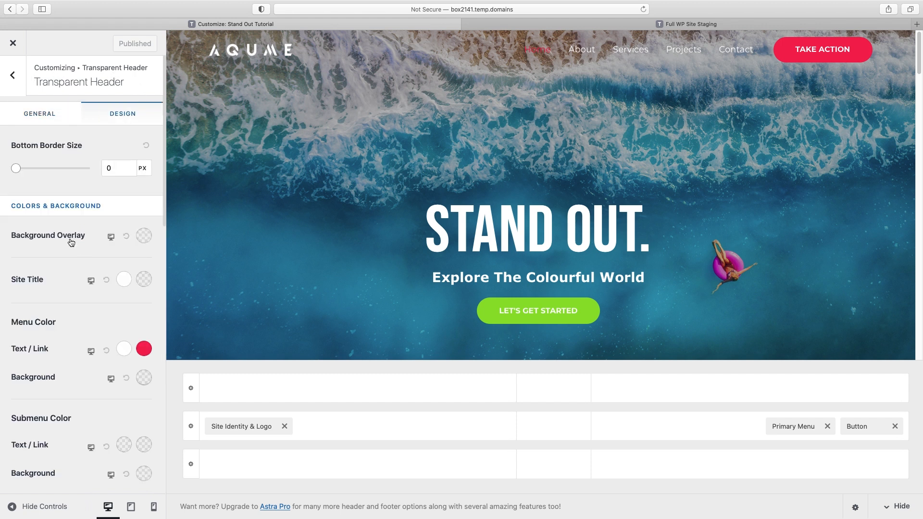
left_click(145, 237)
left_click_drag(138, 320, 148, 330)
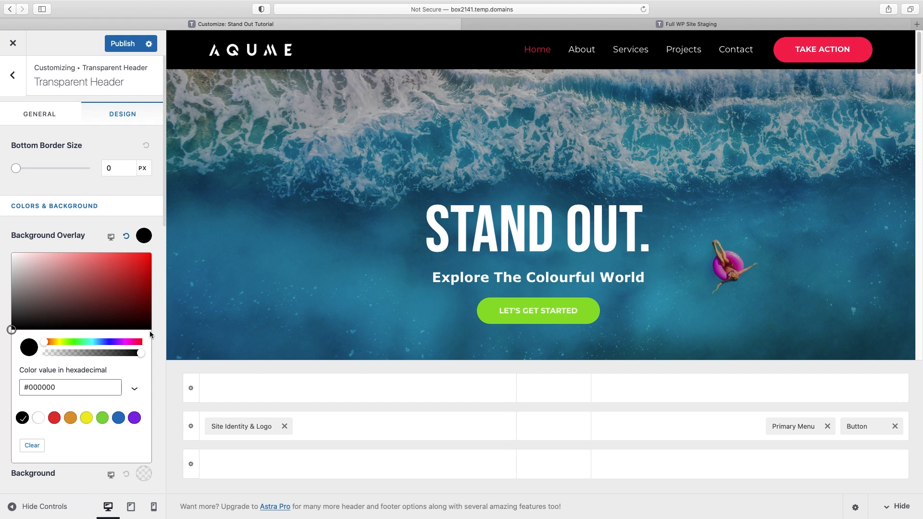
left_click(151, 330)
left_click_drag(141, 354, 107, 356)
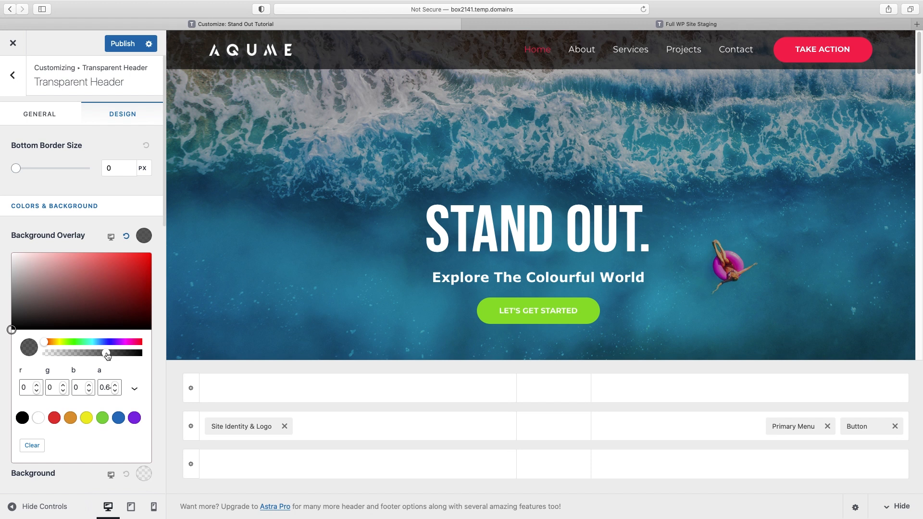
left_click_drag(107, 355, 111, 356)
Set the transparent header's mobile background overlay to black with about 0.77 opacity and return to the desktop view.
left_click(111, 238)
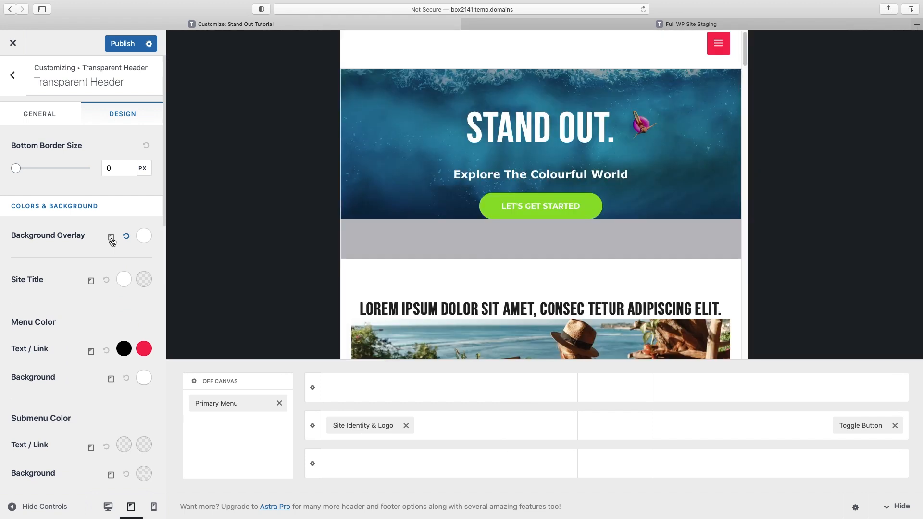
left_click(111, 238)
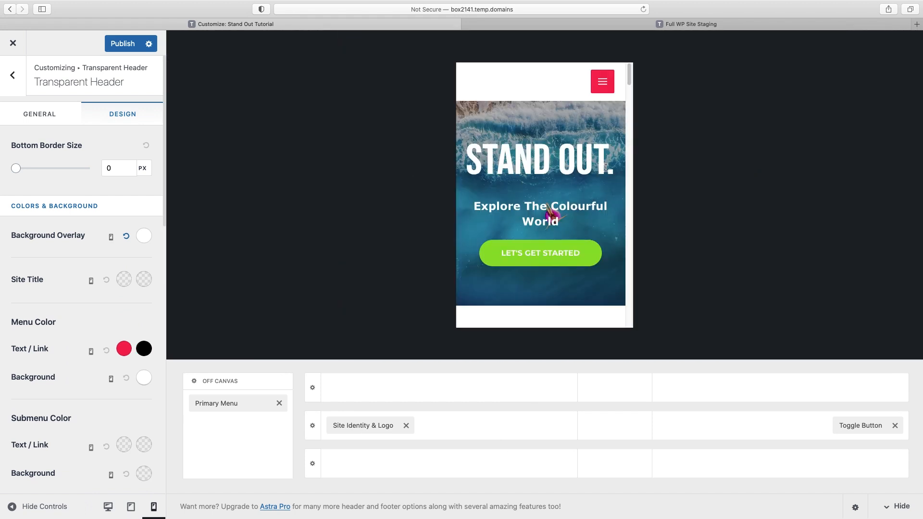
left_click(143, 237)
left_click(22, 418)
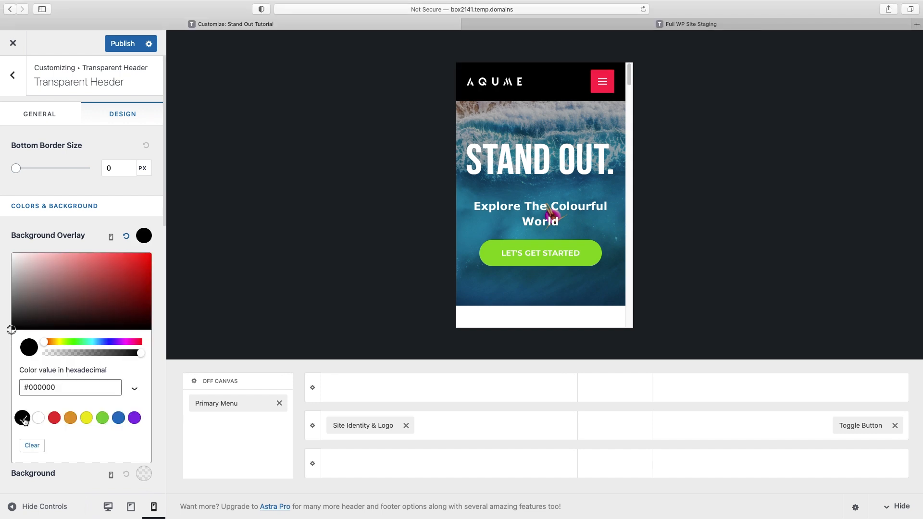
left_click_drag(139, 356, 119, 359)
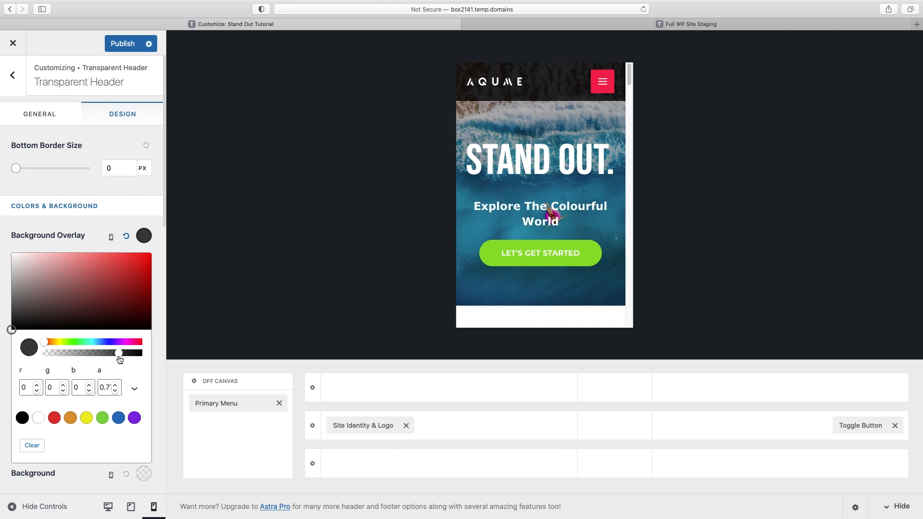
left_click(112, 238)
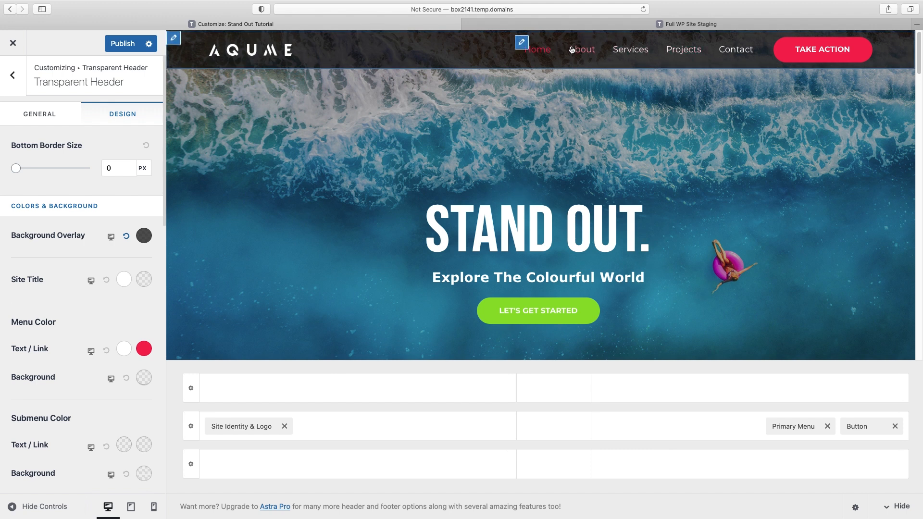
Rename the Projects item of the primary menu to "Client Success".
left_click(523, 45)
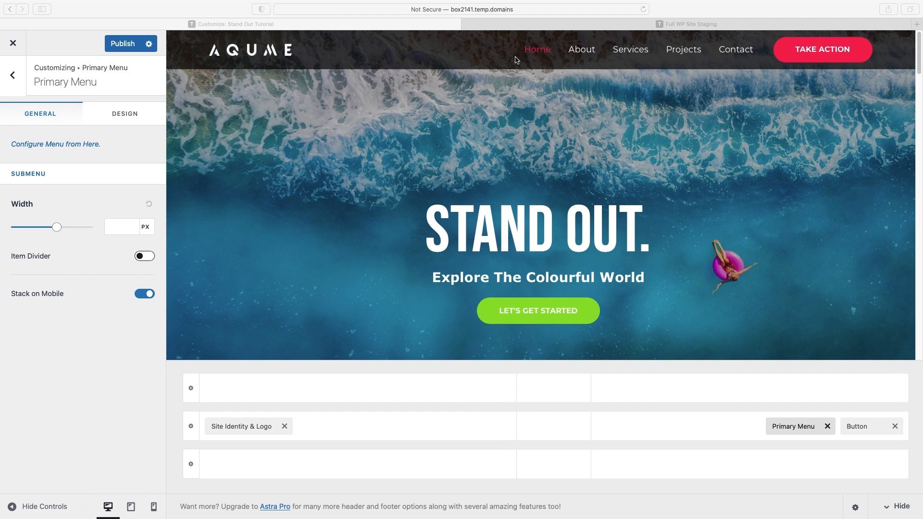
left_click(34, 142)
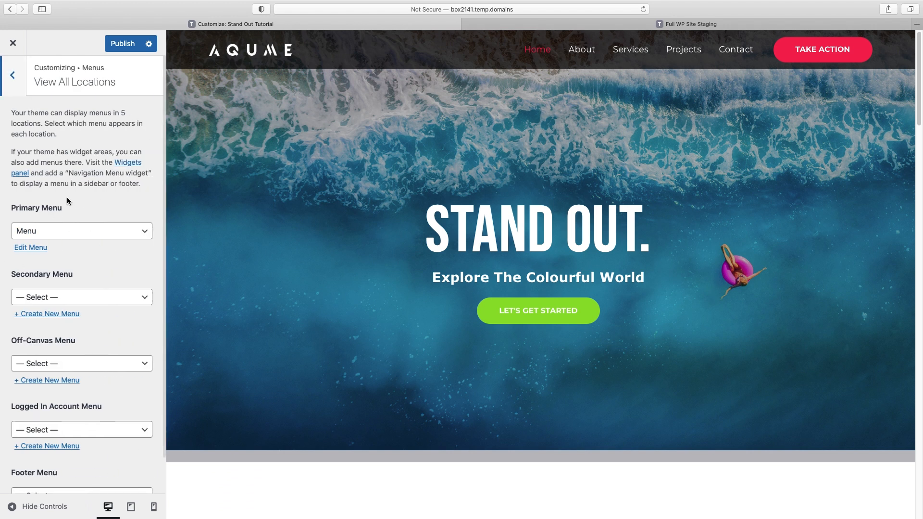
left_click(32, 249)
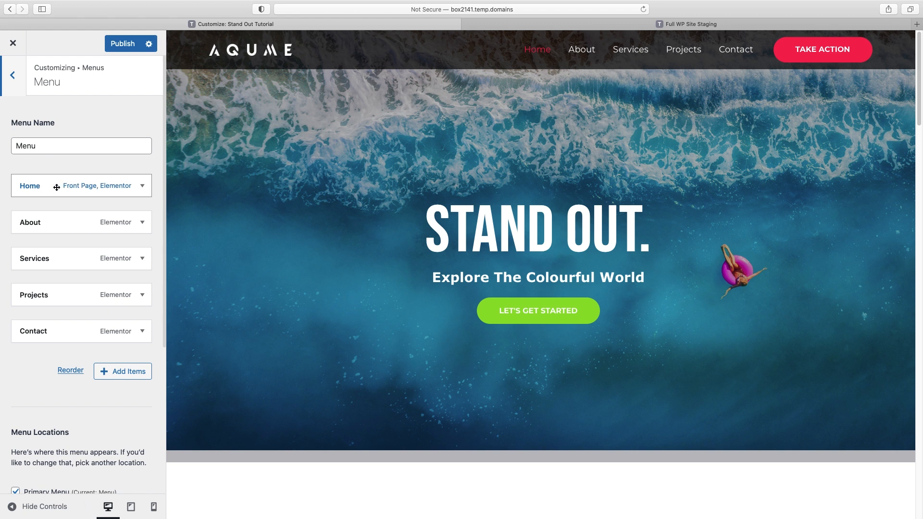
left_click(58, 295)
left_click(19, 330)
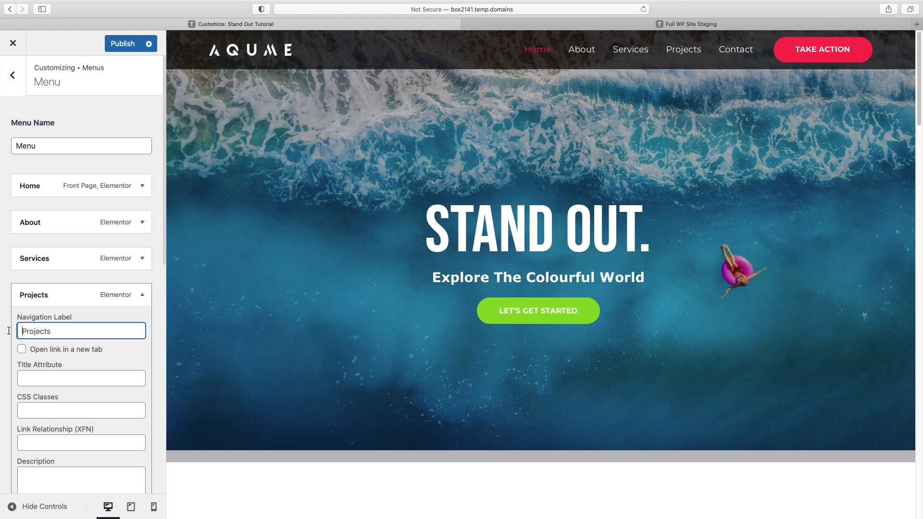
key("super+a")
type("Clien")
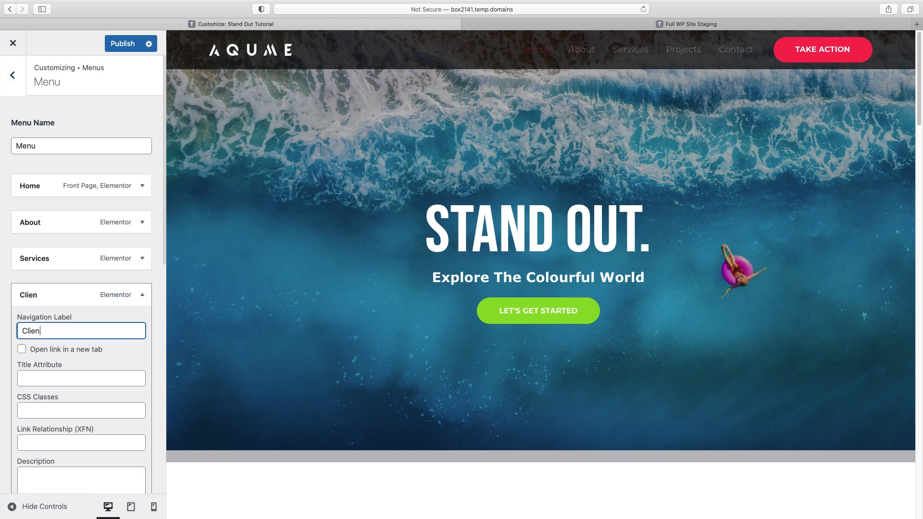
type("t Success")
scroll(64, 333, "down", 2)
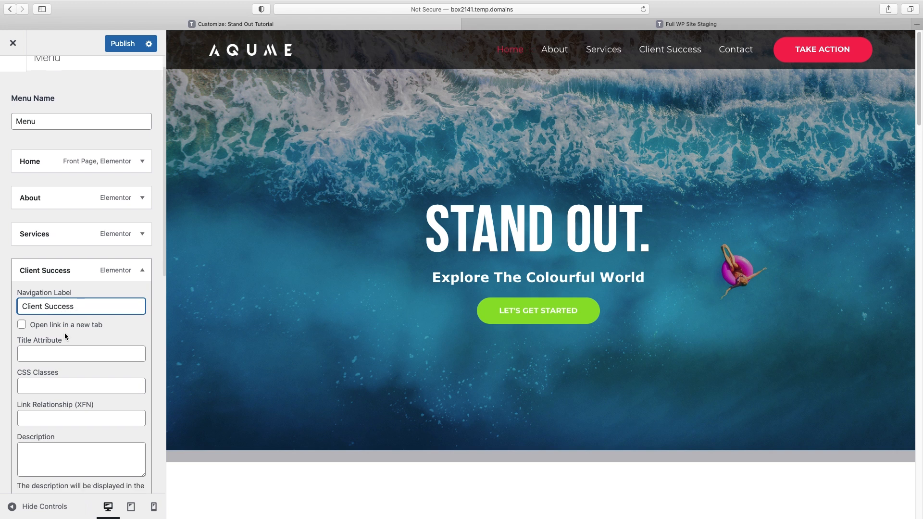
scroll(64, 333, "down", 2)
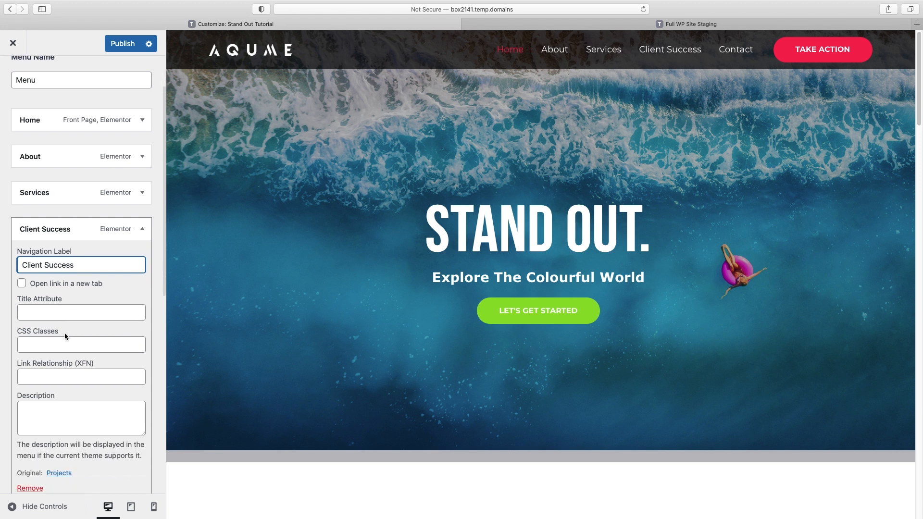
left_click(106, 207)
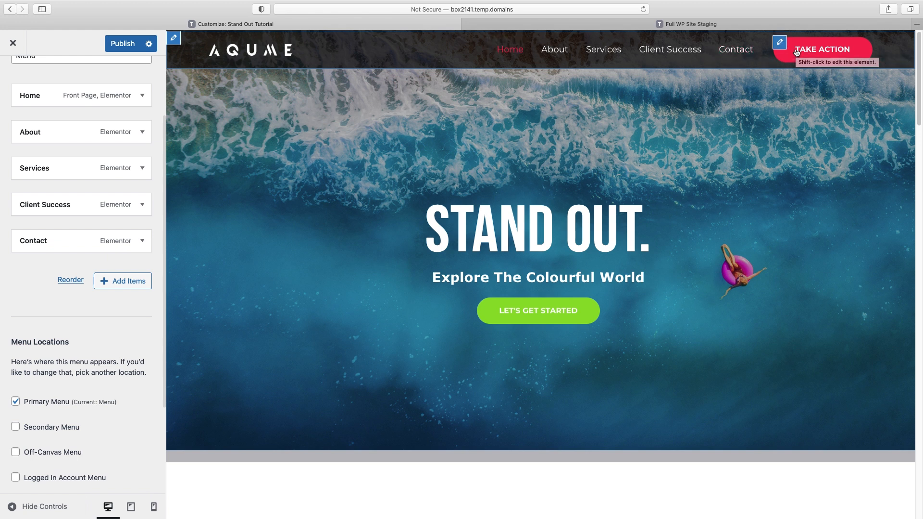
Remove the Contact item from the primary menu.
left_click(127, 240)
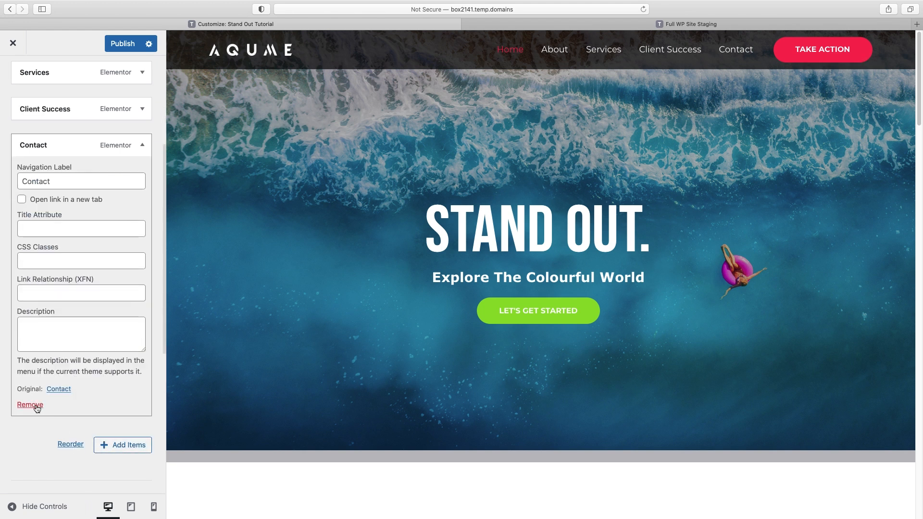
left_click(30, 404)
scroll(48, 389, "up", 3)
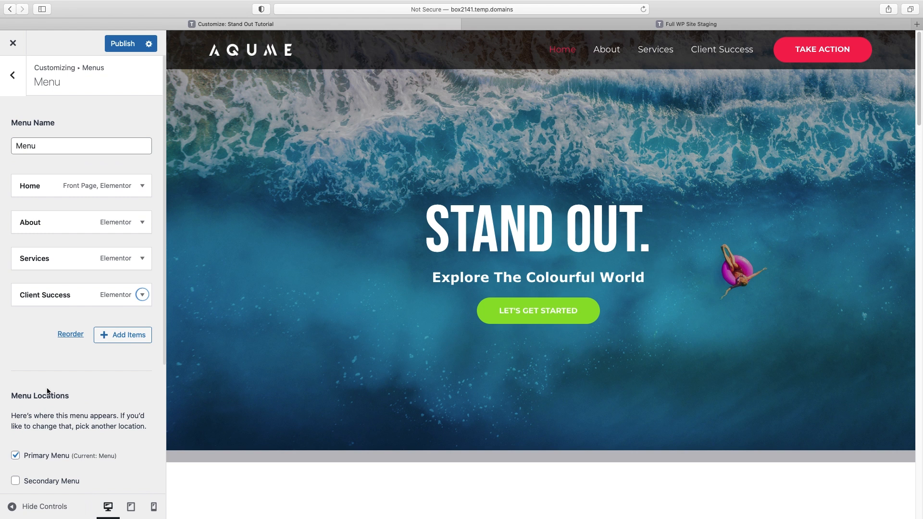
Add the existing Sample Page to the primary menu and remove it again.
left_click(123, 336)
scroll(226, 173, "down", 2)
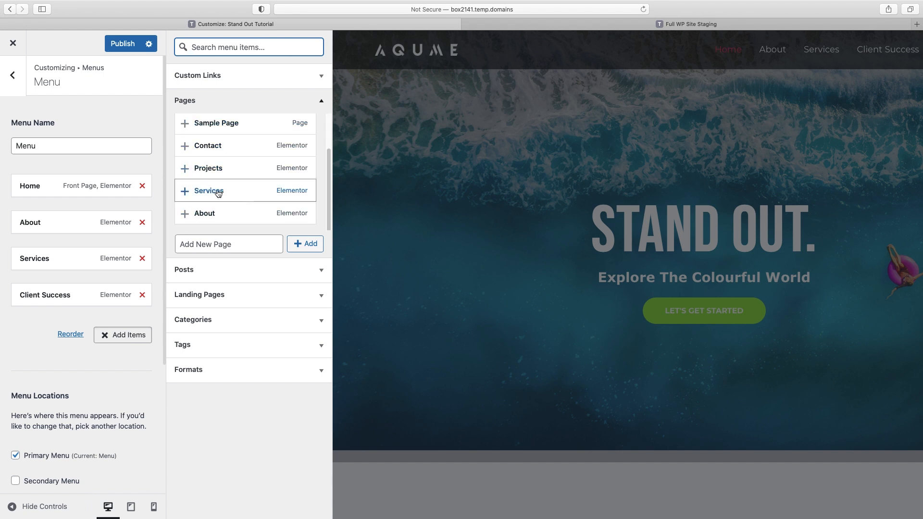
scroll(212, 189, "up", 2)
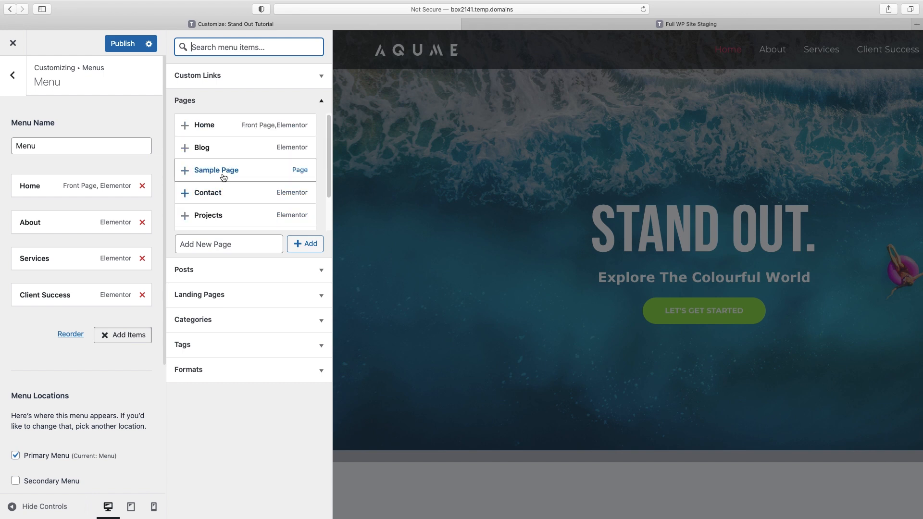
left_click(186, 171)
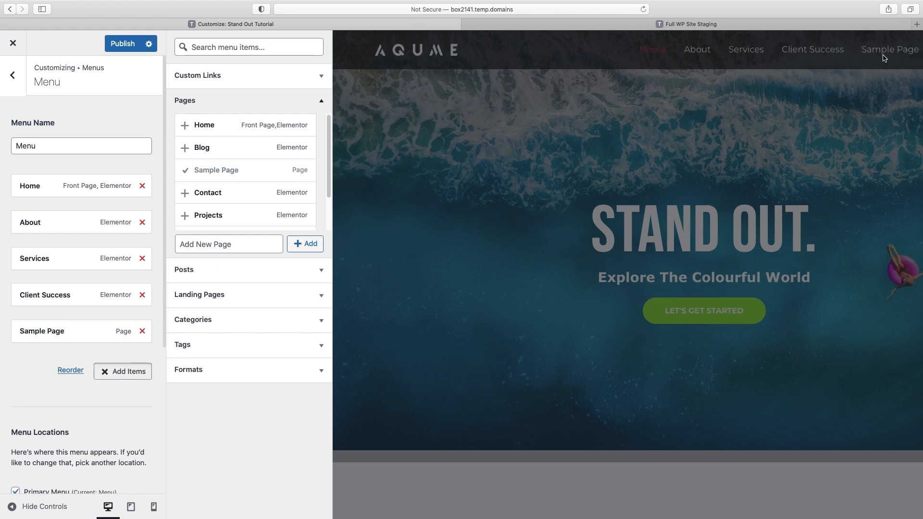
left_click(143, 332)
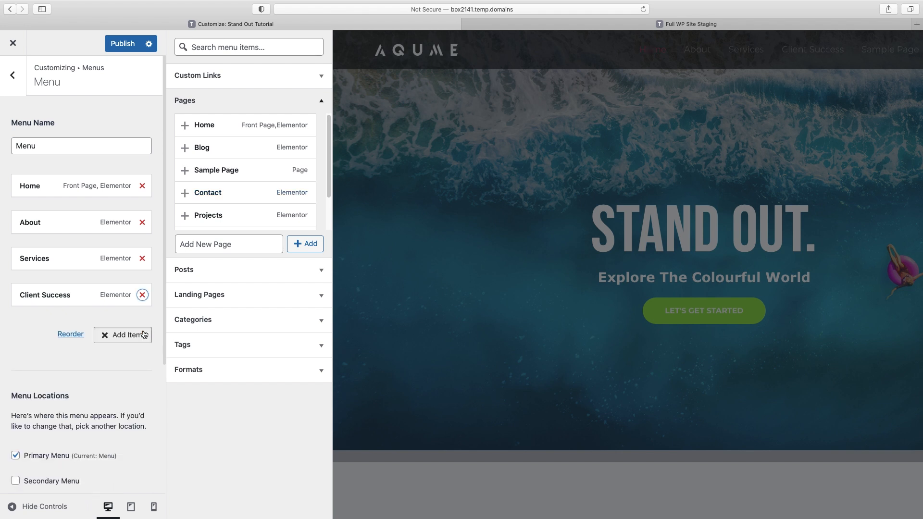
Publish the menu changes and open the transparent header settings.
left_click(127, 44)
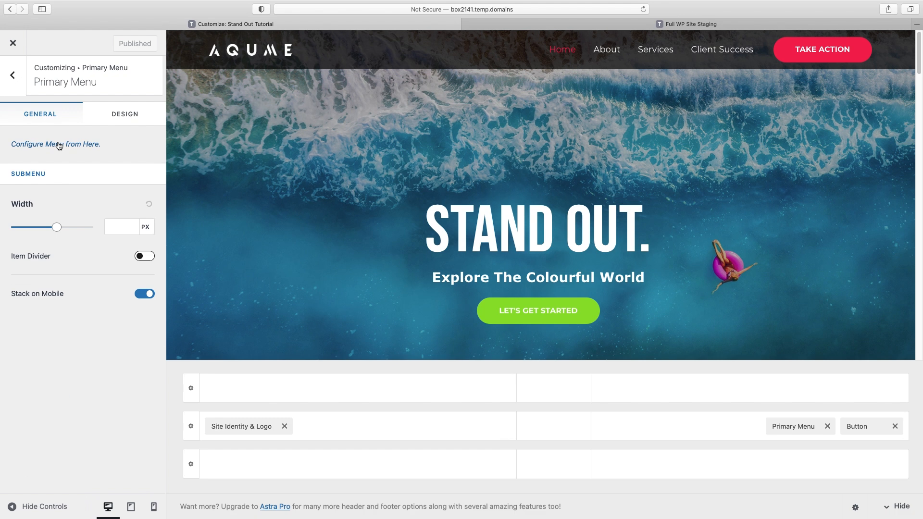
left_click(14, 79)
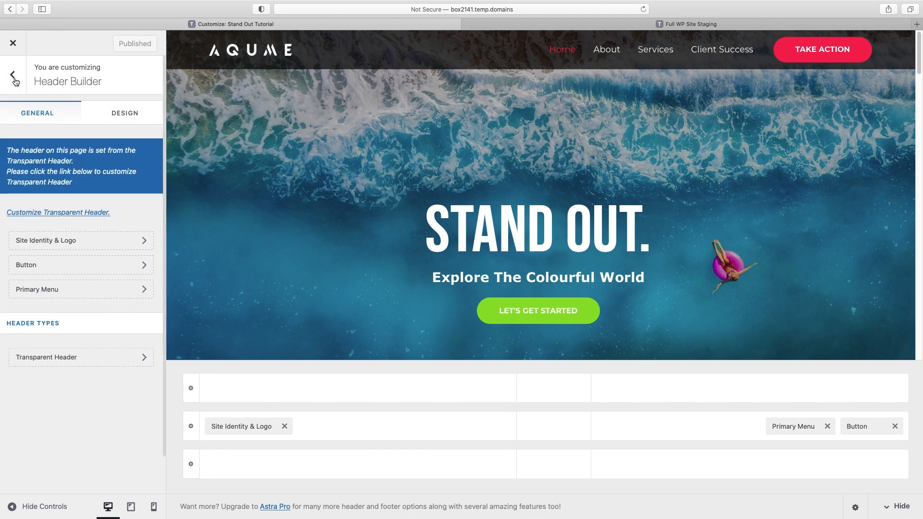
left_click(61, 213)
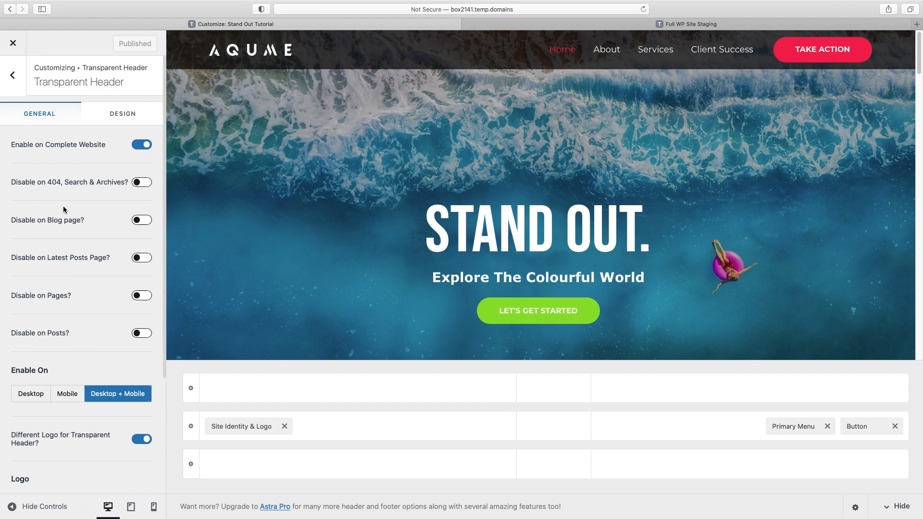
Set the transparent header's menu text/link hover and active colour to the copied bright green.
left_click(127, 115)
scroll(125, 157, "down", 2)
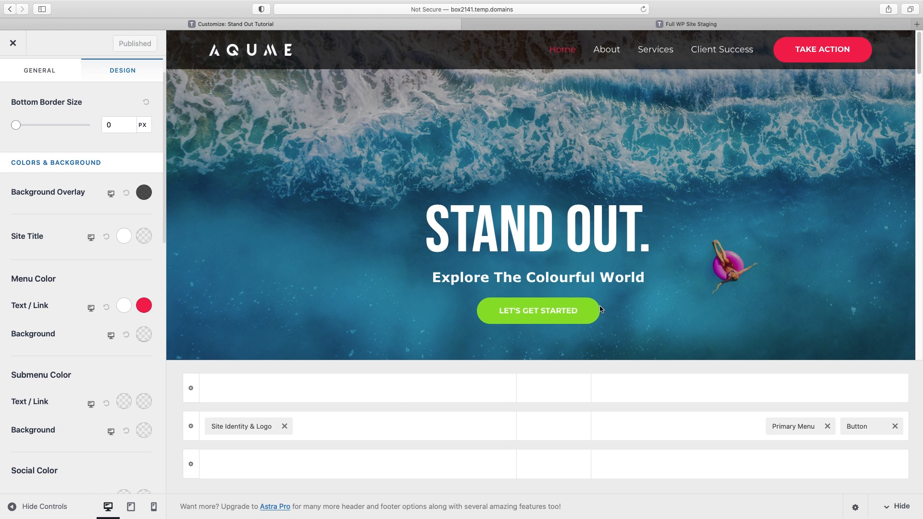
left_click(144, 306)
double_click(87, 456)
key("super+v")
key("Return")
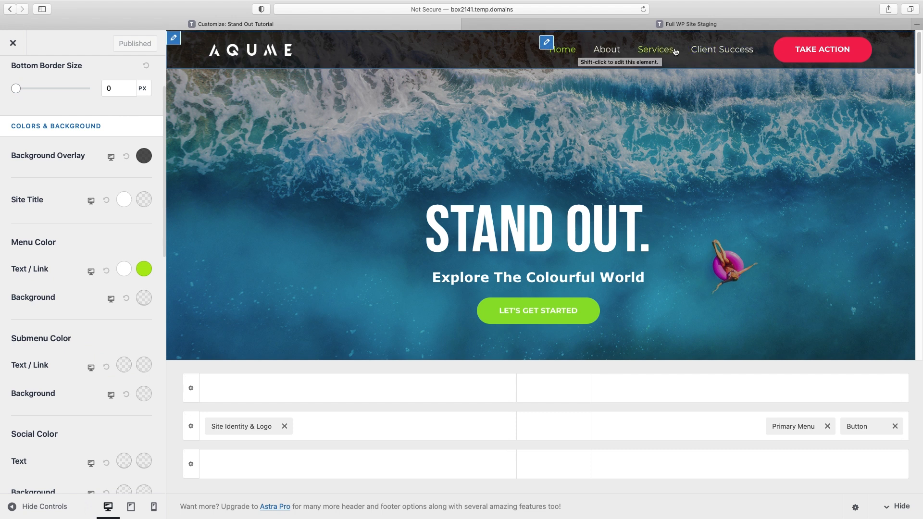
Set the primary menu's font family to Montserrat in its design settings.
scroll(63, 121, "up", 3)
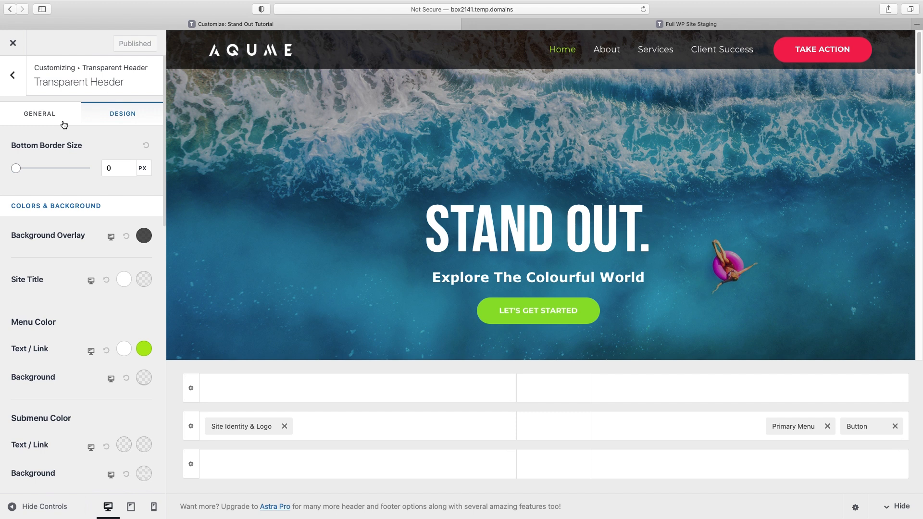
left_click(13, 77)
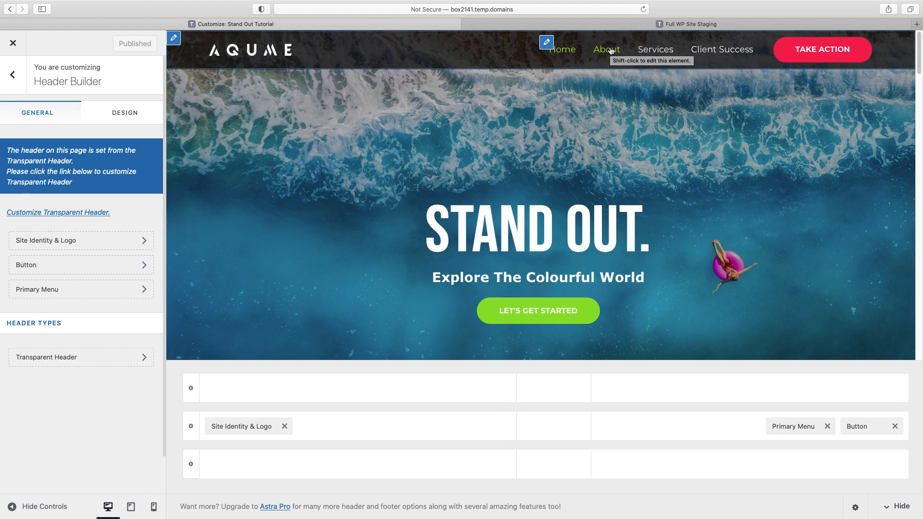
left_click(548, 45)
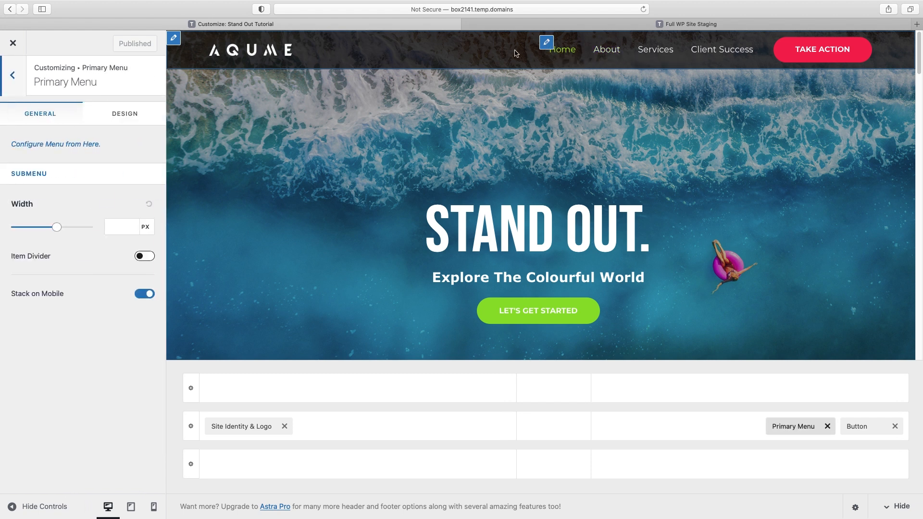
left_click(123, 118)
scroll(104, 167, "down", 5)
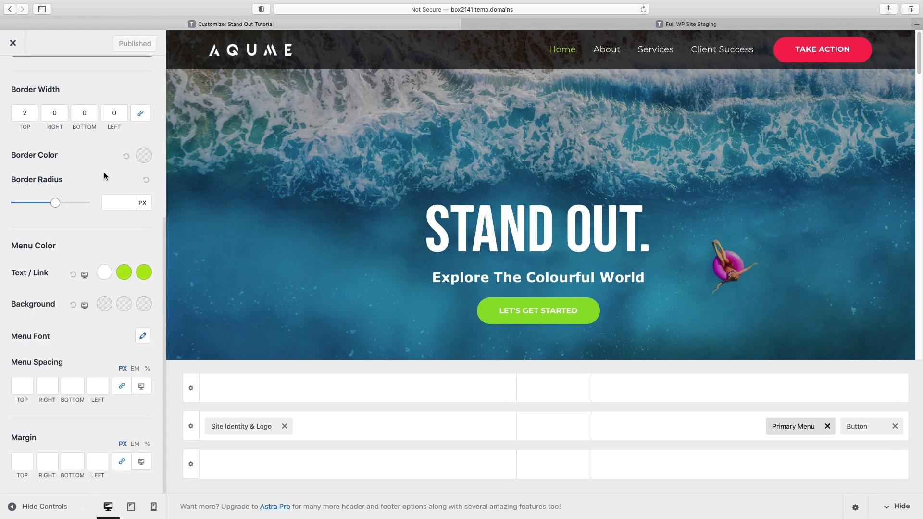
left_click(143, 335)
scroll(116, 313, "down", 3)
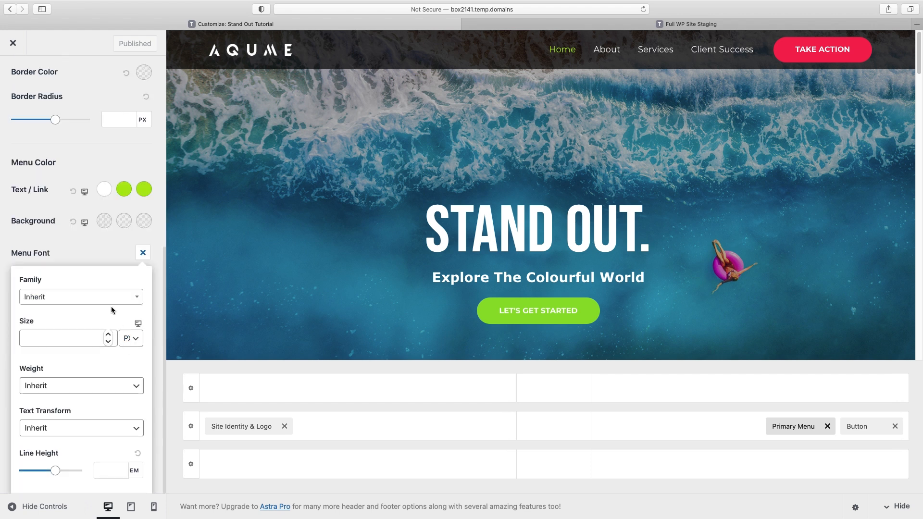
left_click(80, 299)
left_click(76, 316)
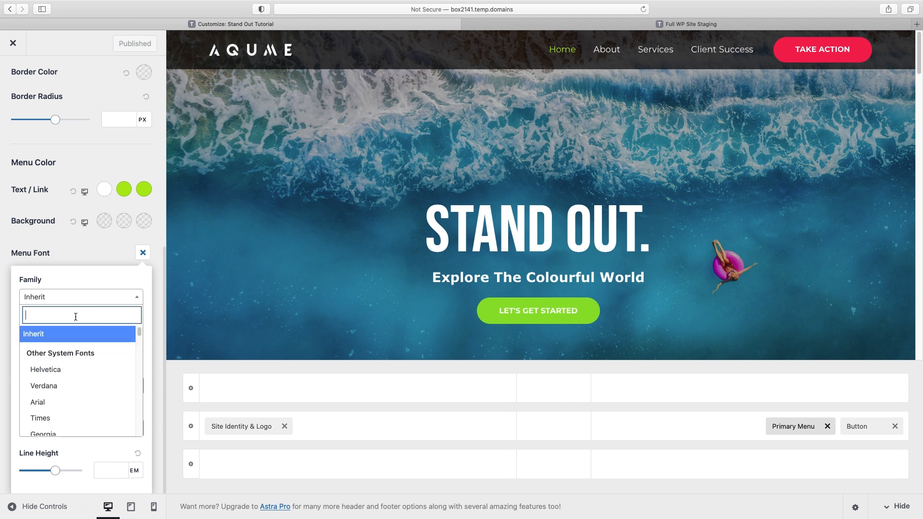
type("monts")
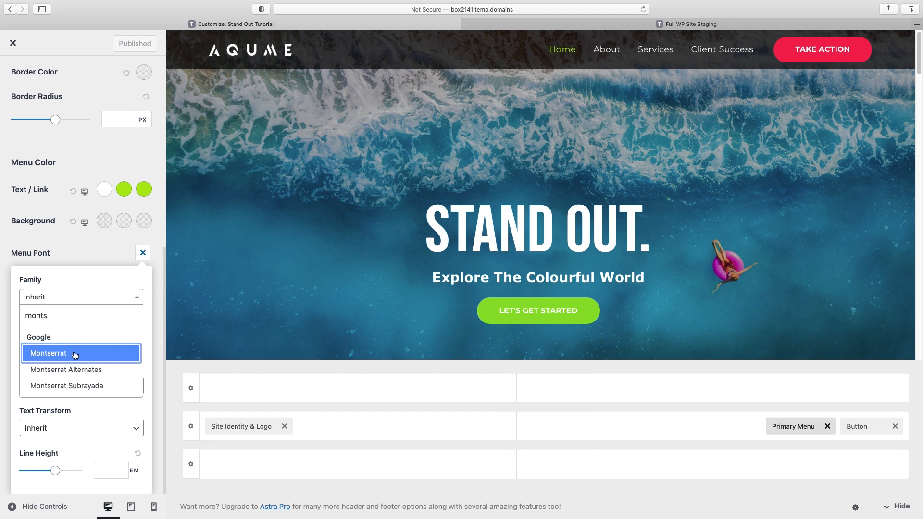
left_click(76, 353)
Set the primary menu font's weight to Semi-Bold 600 and its text transform to Uppercase.
left_click(74, 388)
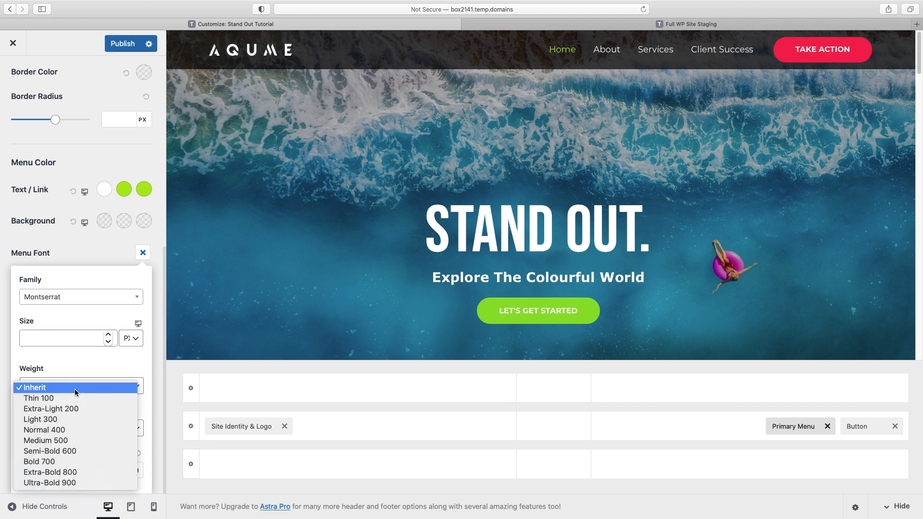
left_click(76, 450)
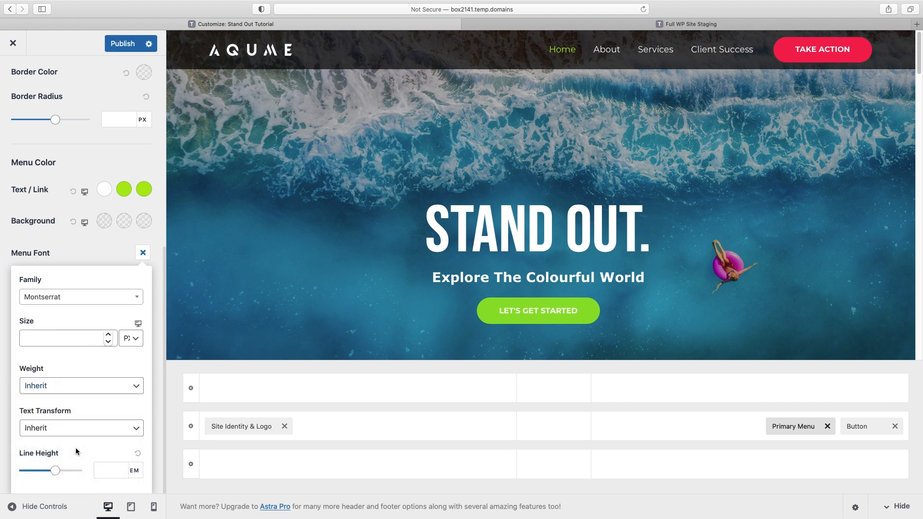
left_click(62, 424)
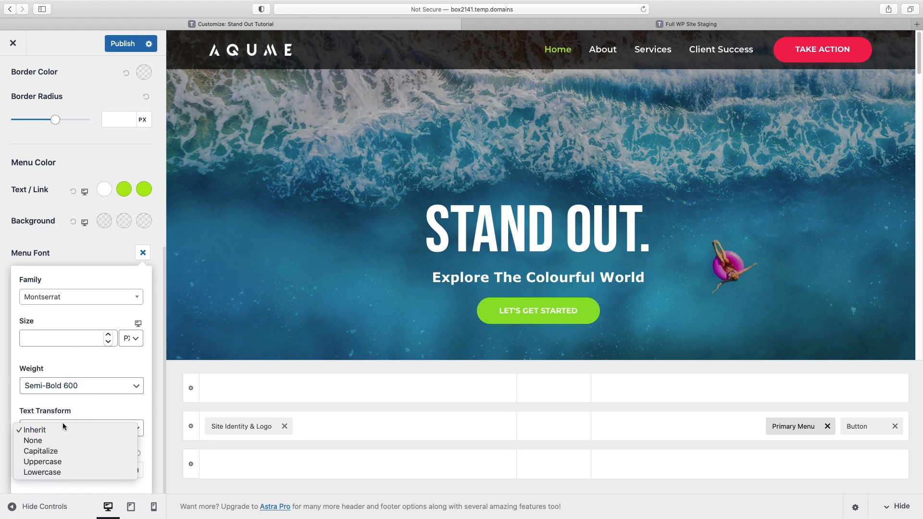
left_click(65, 461)
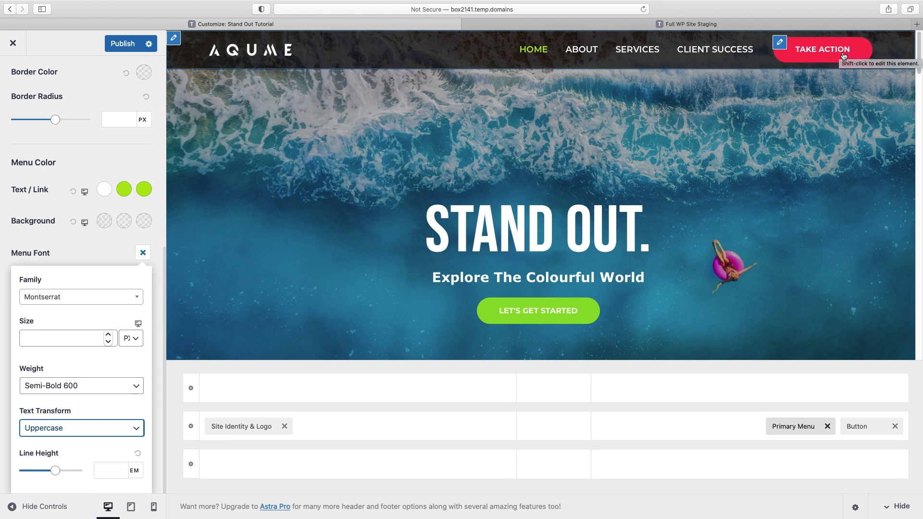
Set the background colour of the header's Take Action button to the copied green.
left_click(780, 45)
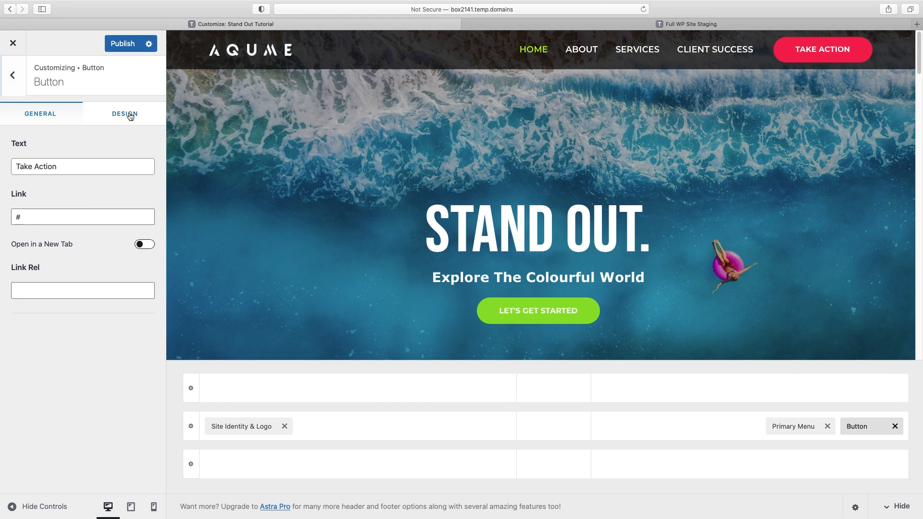
left_click(129, 113)
left_click(123, 185)
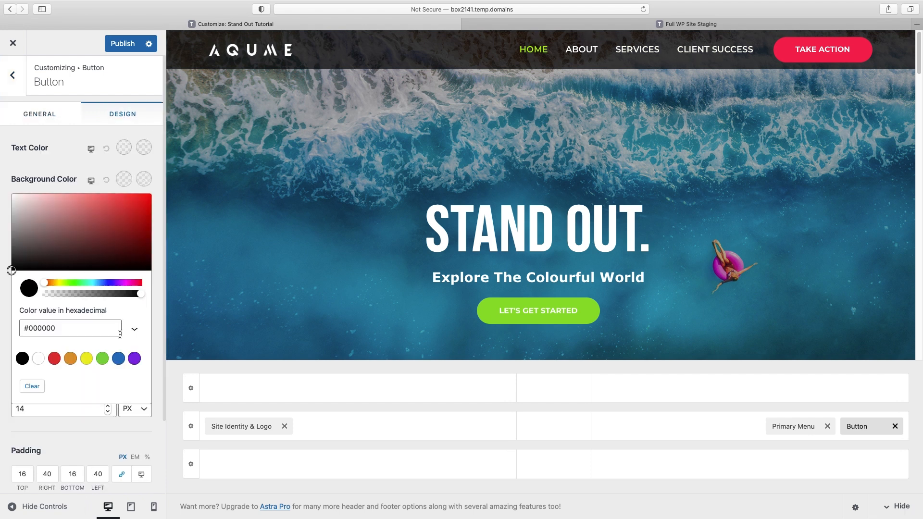
left_click(56, 328)
triple_click(57, 328)
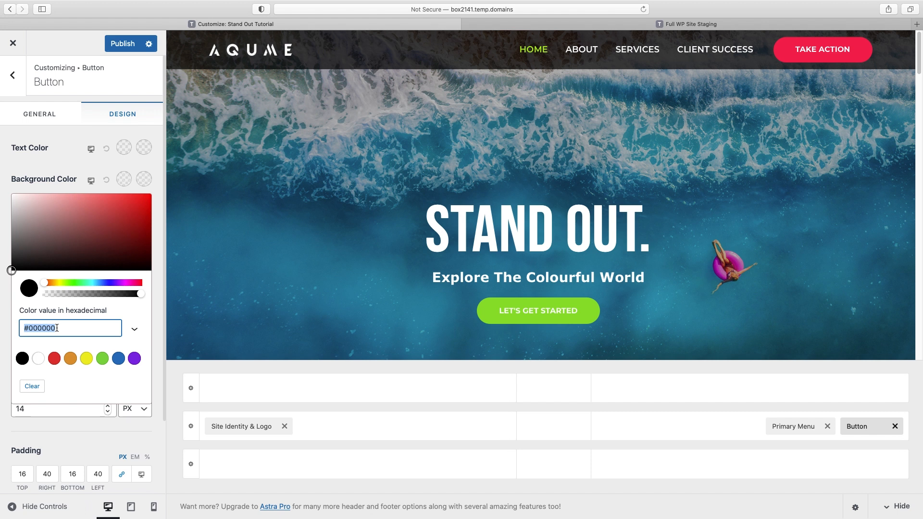
key("ctrl+v")
left_click(223, 191)
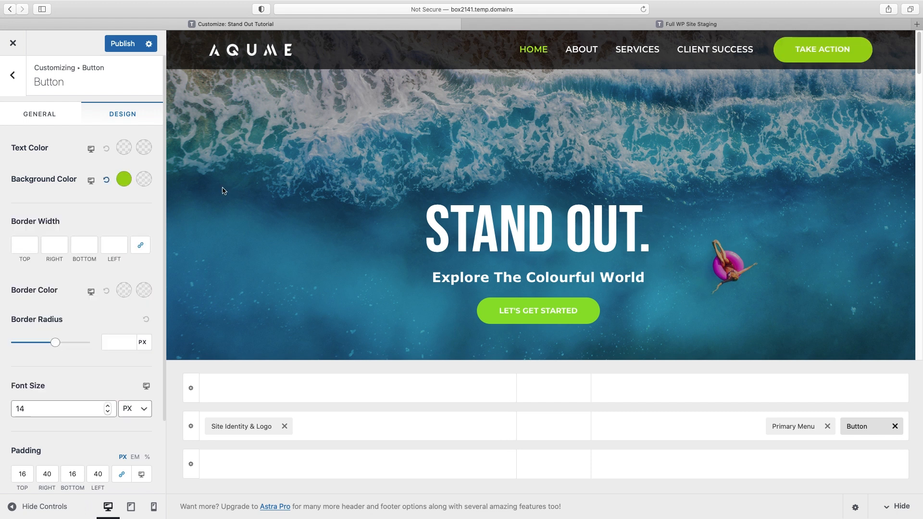
Switch to the mobile preview and change the menu toggle button's icon to three vertical dots.
left_click(90, 181)
left_click(91, 181)
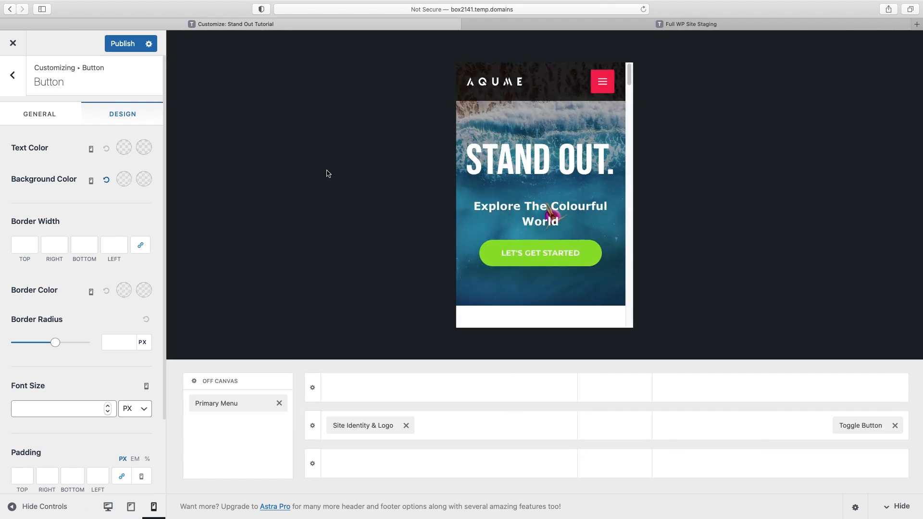
left_click(601, 90)
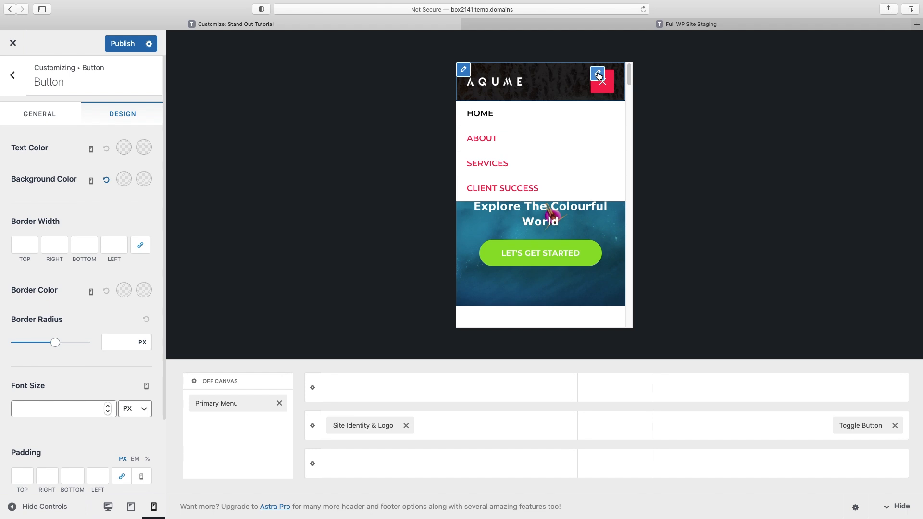
left_click(597, 74)
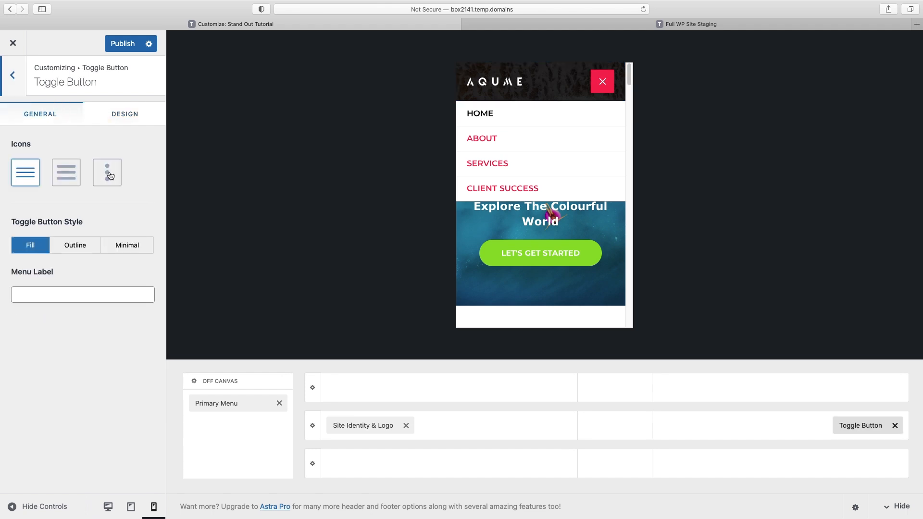
left_click(66, 173)
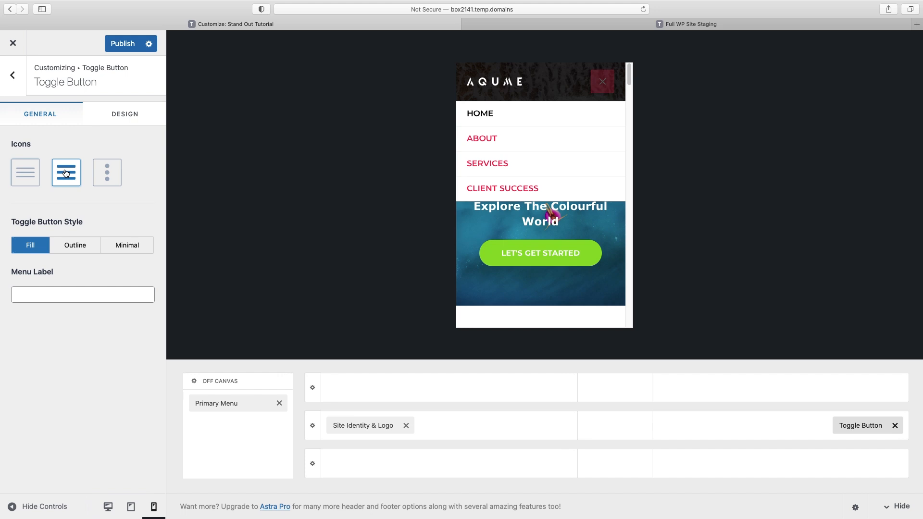
left_click(107, 174)
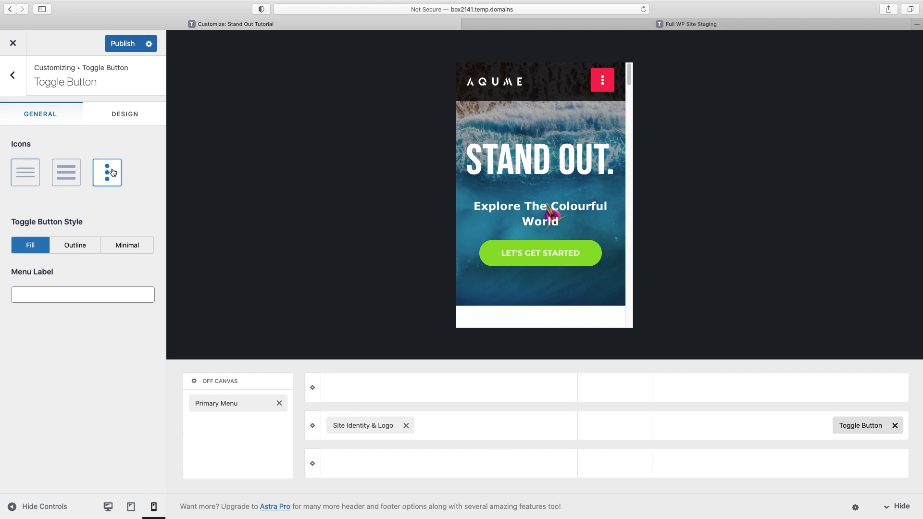
Set the toggle button's background colour to #aeeb15.
left_click(117, 115)
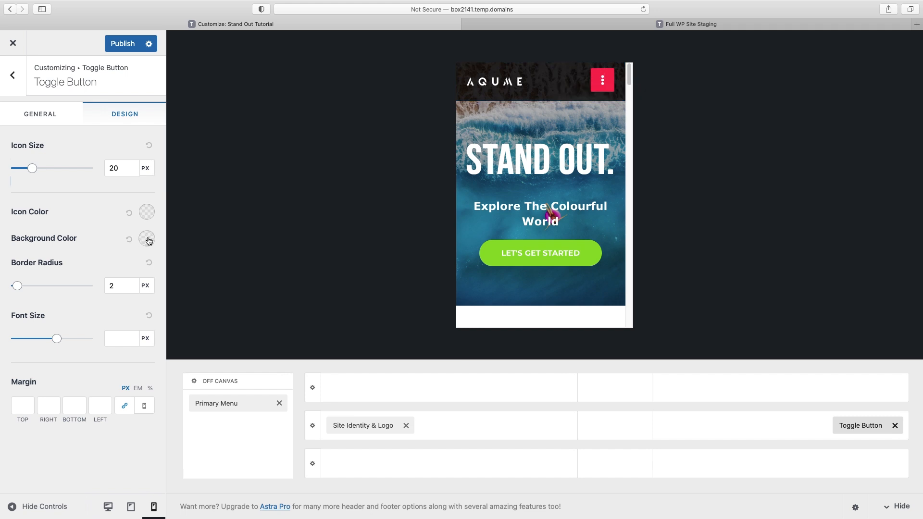
left_click(147, 239)
triple_click(85, 392)
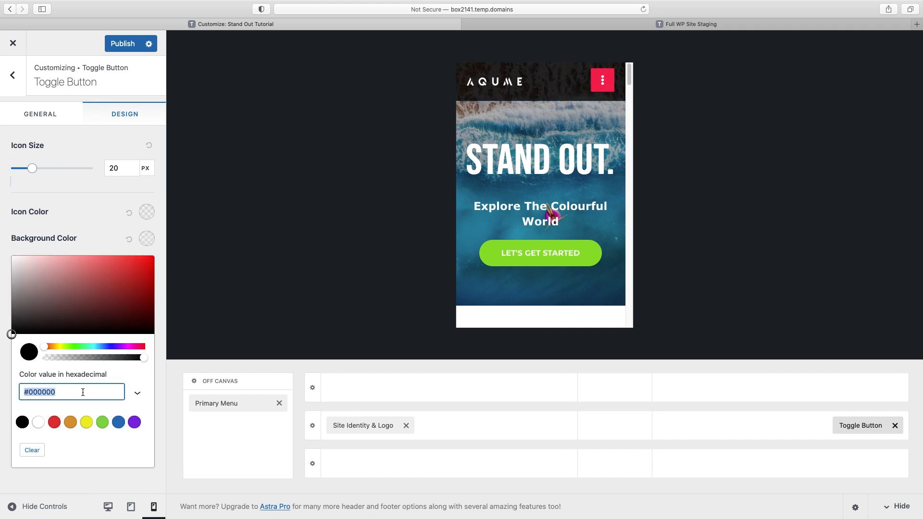
type("#aeeb15")
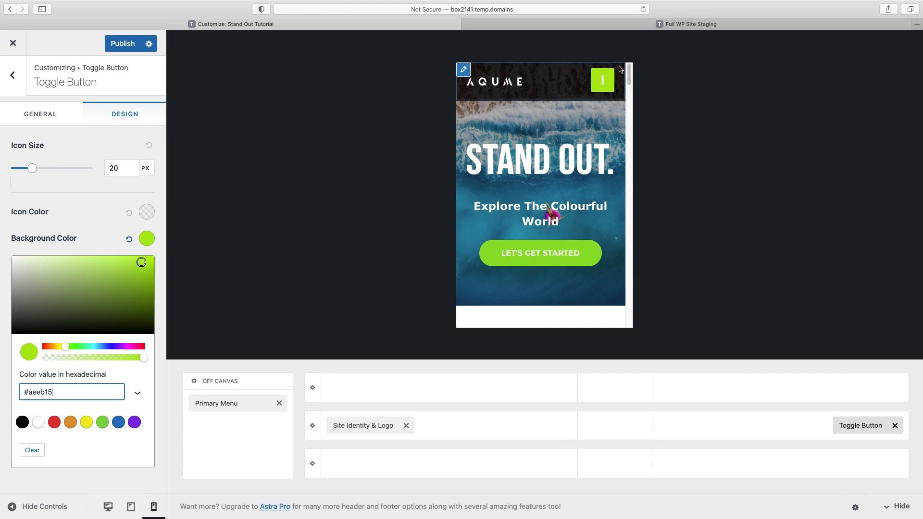
Set the mobile primary menu's hover and active text/link colours to #404040, matching its normal link colour.
left_click(601, 92)
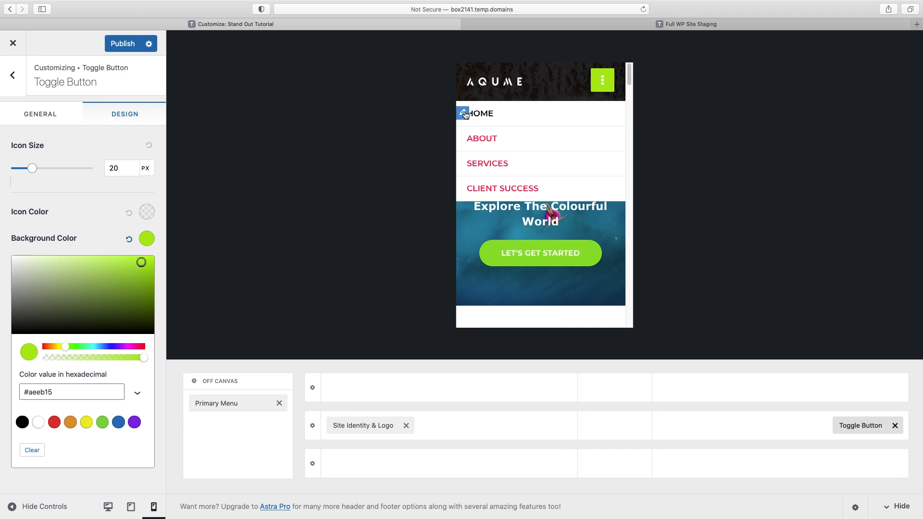
left_click(462, 113)
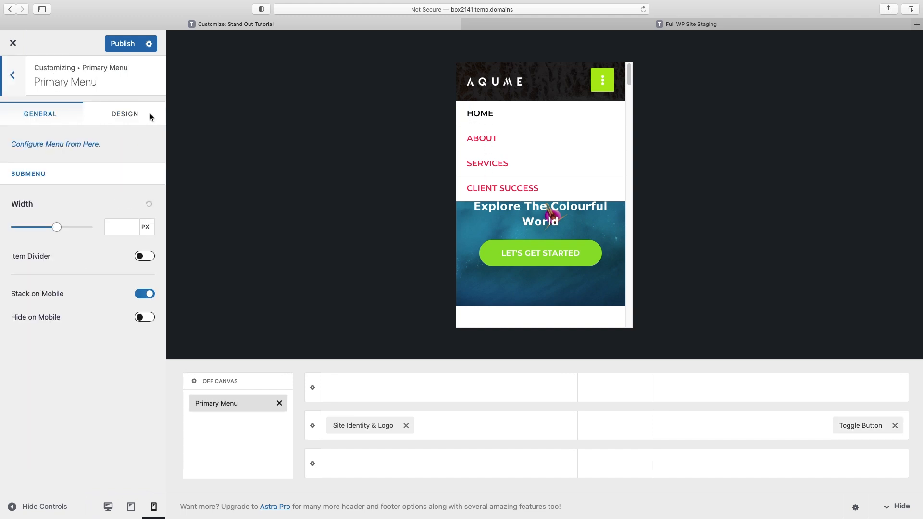
left_click(131, 115)
scroll(118, 152, "down", 10)
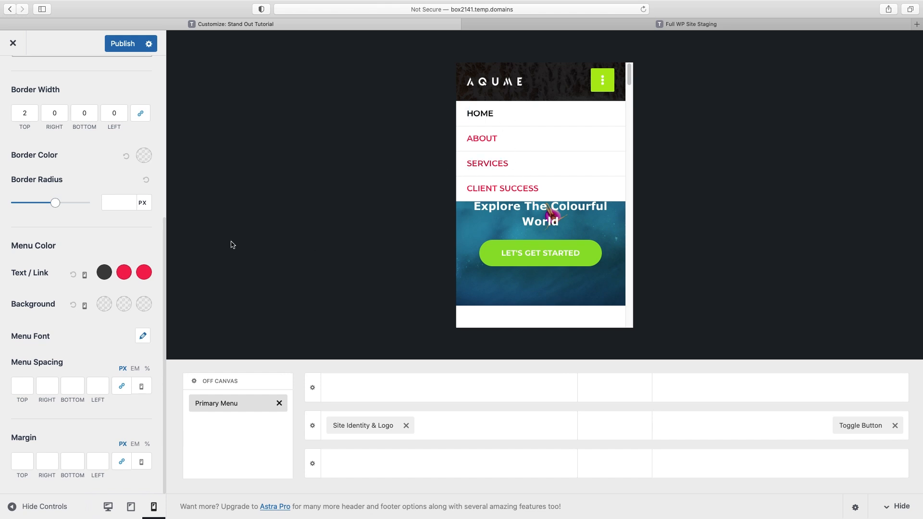
left_click(103, 273)
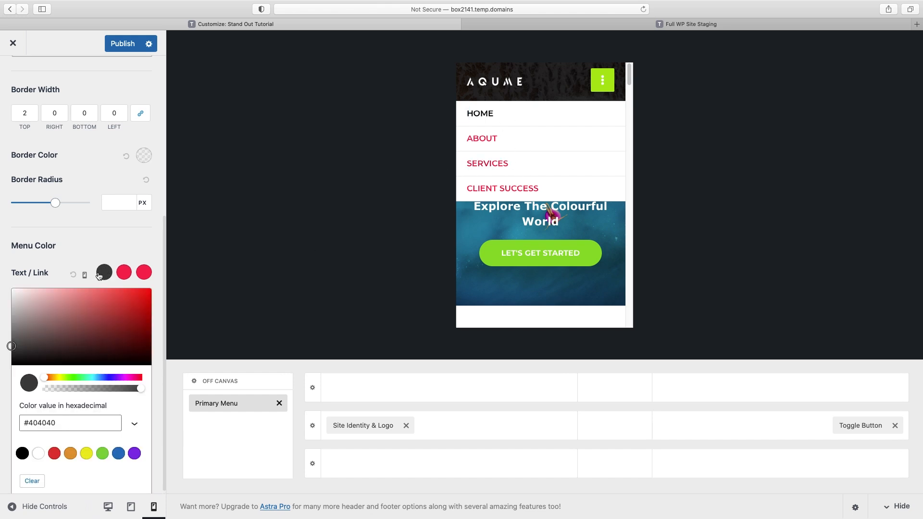
left_click(50, 423)
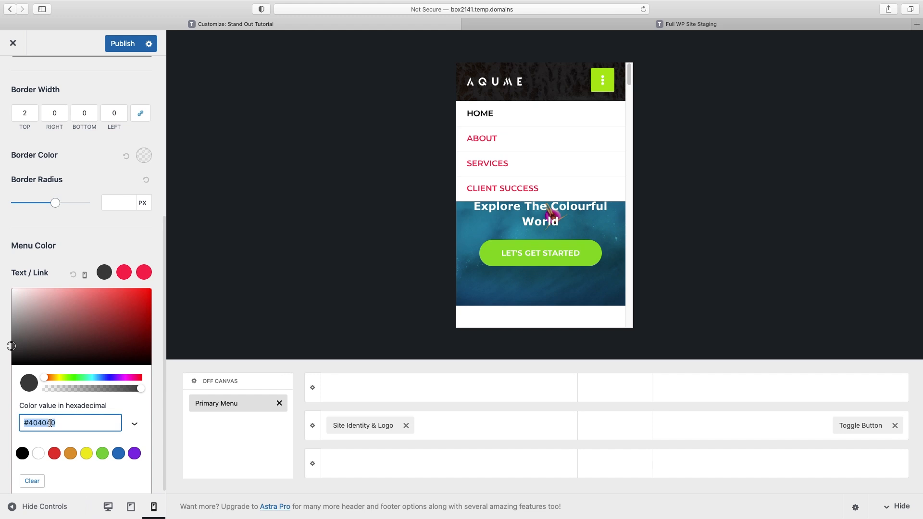
type("#fb2056")
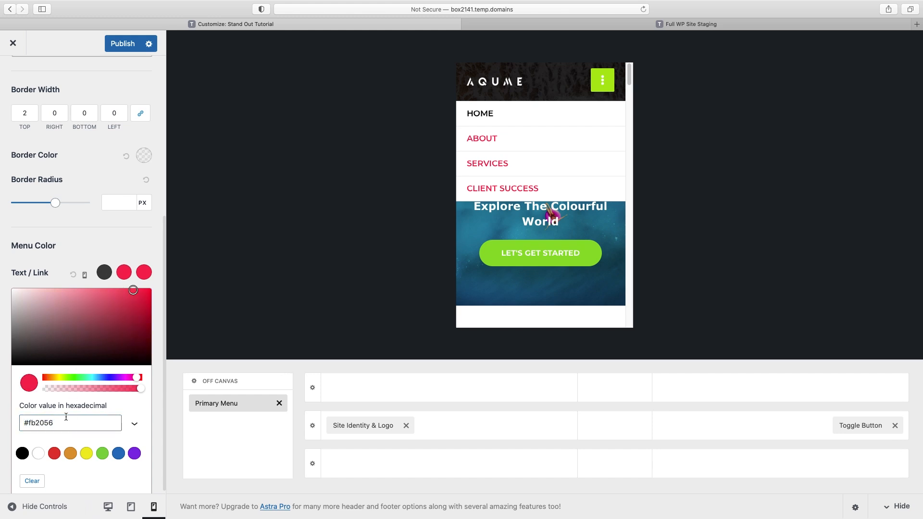
left_click(7, 422)
left_click(124, 272)
left_click(55, 423)
type("#404040")
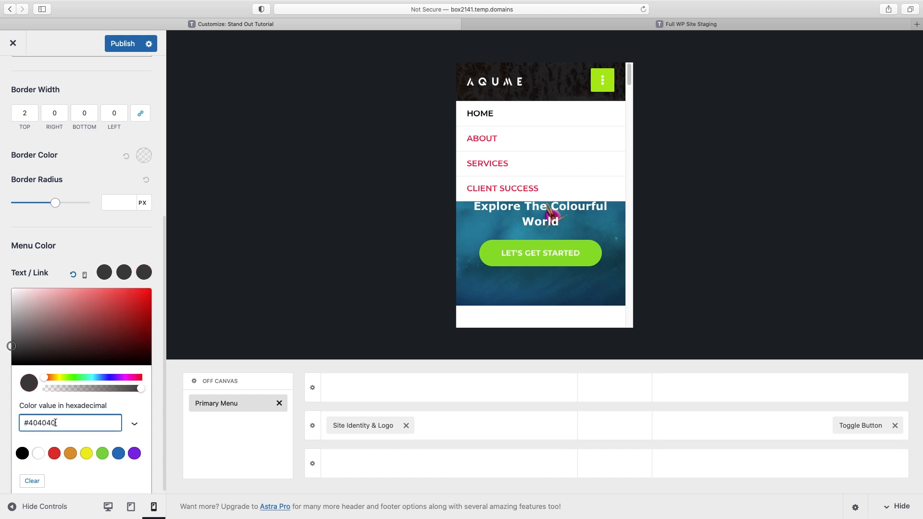
Set the transparent header's mobile menu text/link colour to #000000.
left_click(606, 89)
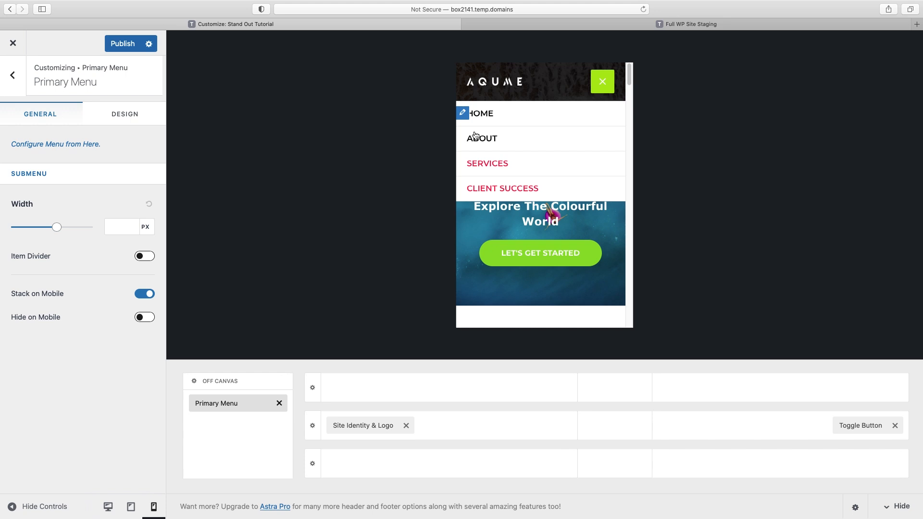
left_click(13, 77)
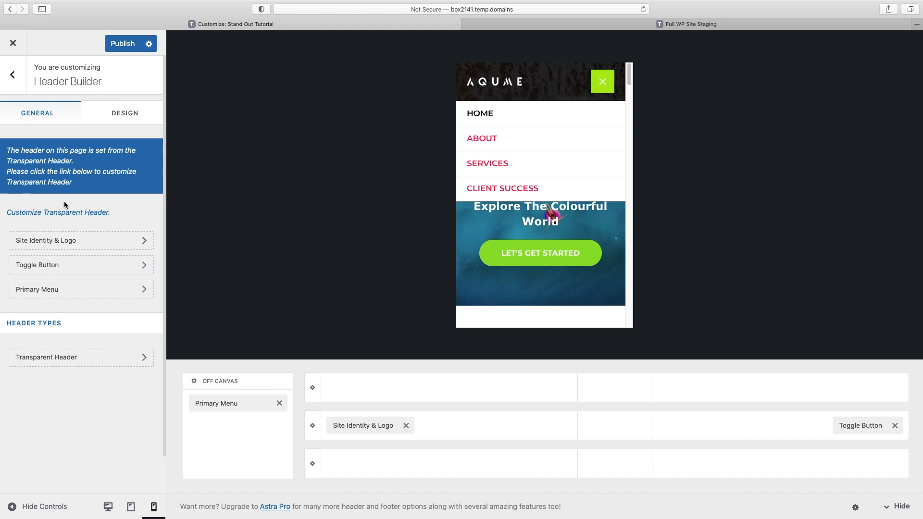
left_click(55, 213)
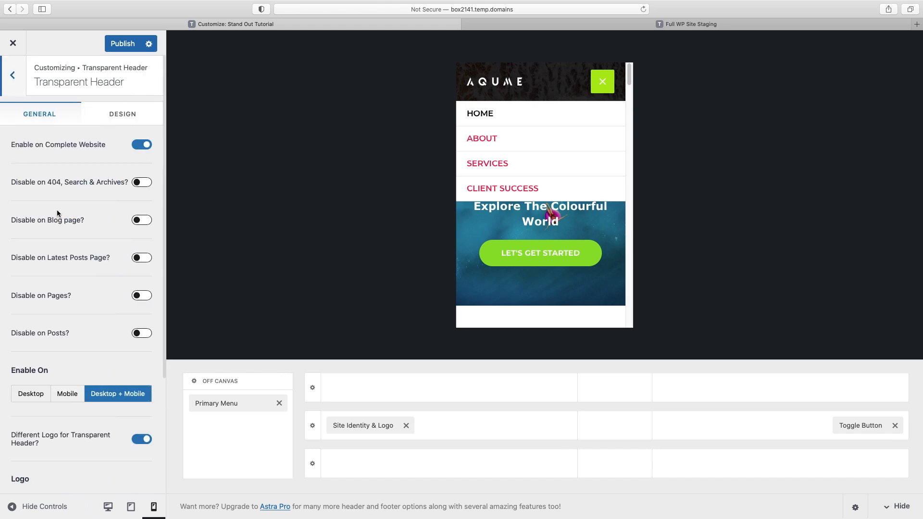
left_click(116, 115)
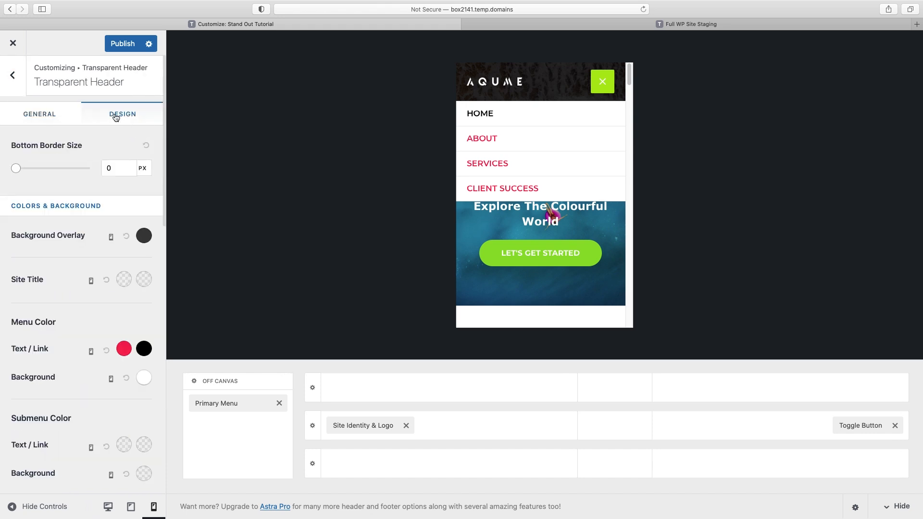
scroll(96, 283, "down", 5)
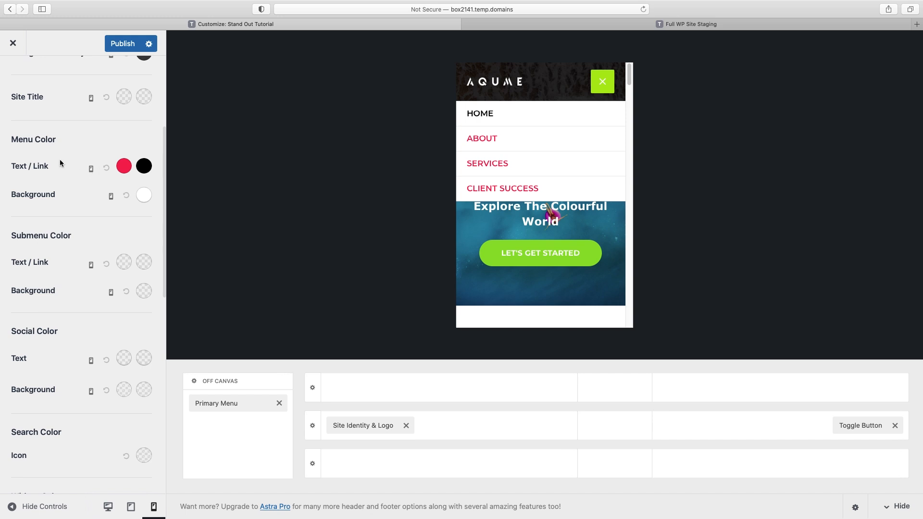
left_click(123, 166)
left_click(143, 255)
left_click_drag(146, 254, 157, 272)
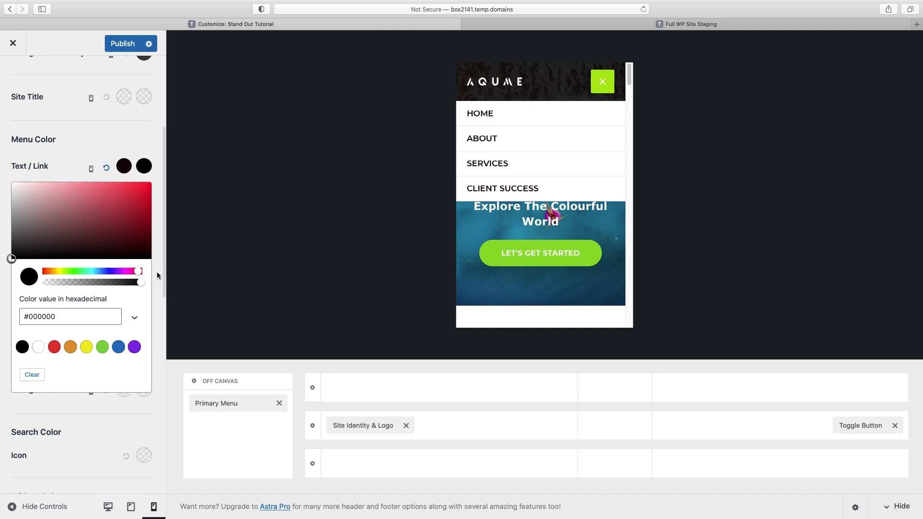
Set the transparent header's mobile menu hover/active link colour to #545454 and publish the changes.
left_click(144, 167)
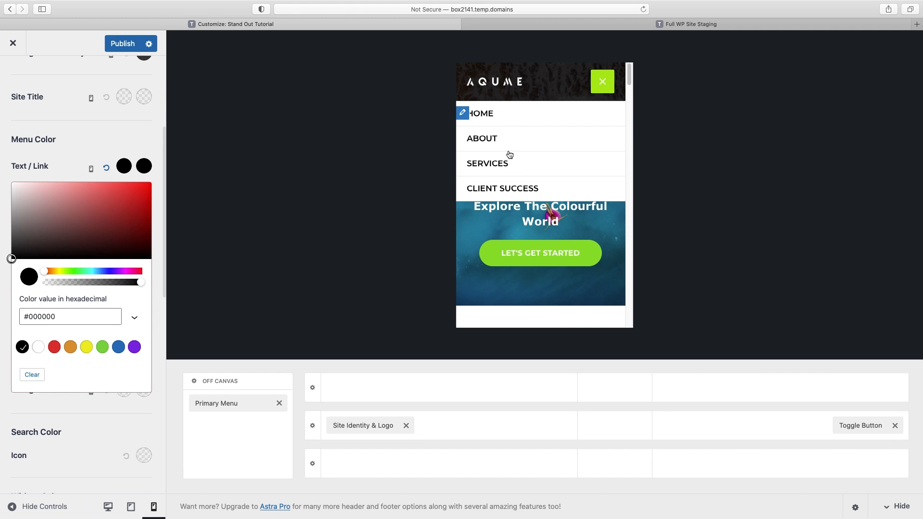
left_click(12, 232)
left_click_drag(13, 239, 9, 237)
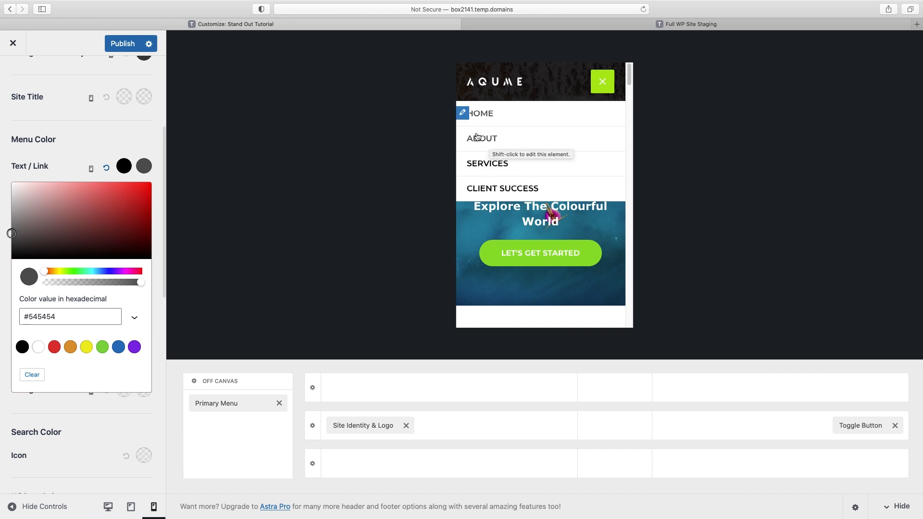
left_click(123, 44)
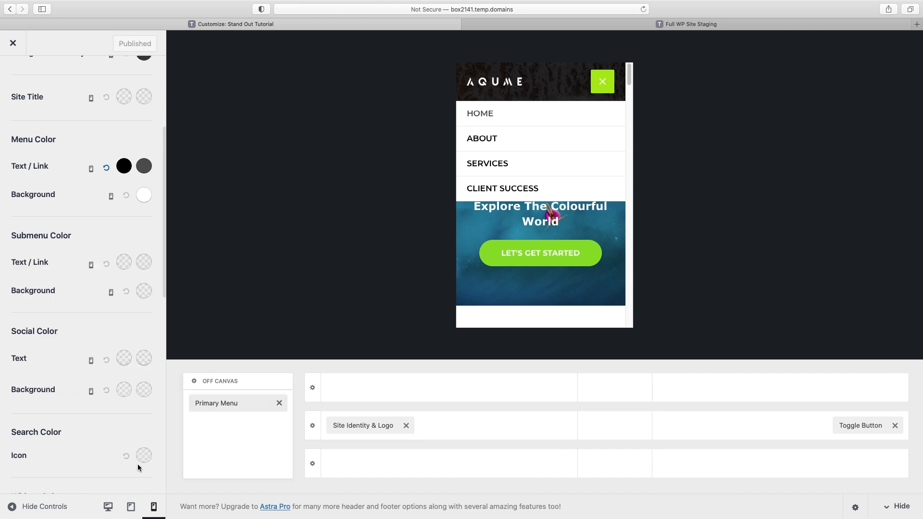
Switch to the desktop preview and set the primary footer row to 2 columns in the Footer Builder.
left_click(108, 508)
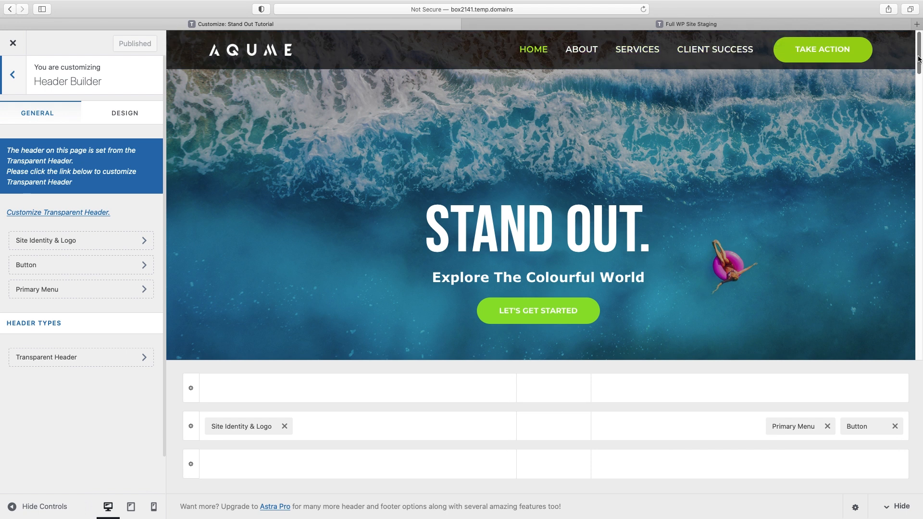
scroll(540, 196, "down", 20)
scroll(541, 195, "down", 10)
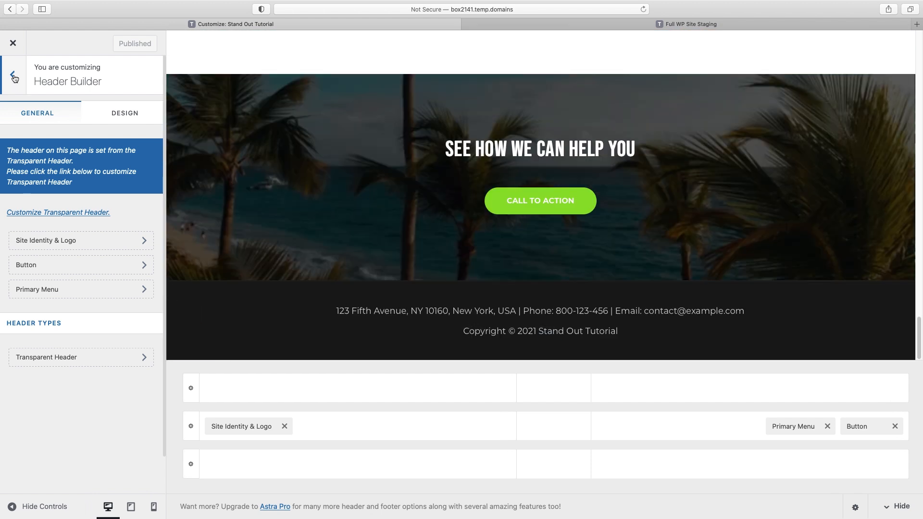
left_click(15, 77)
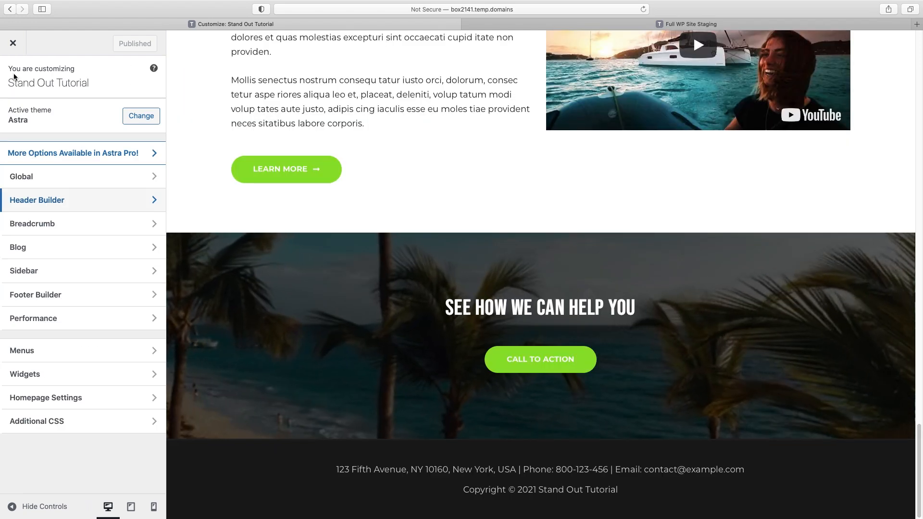
left_click(48, 296)
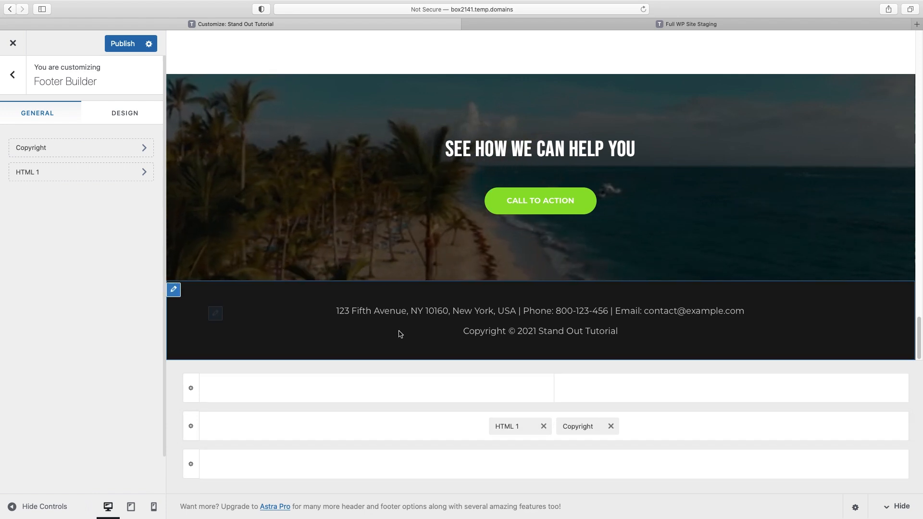
left_click(191, 428)
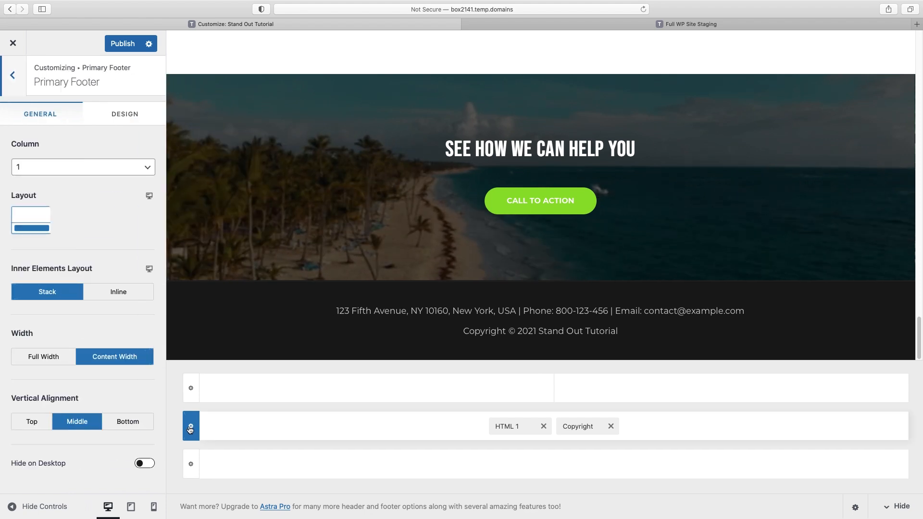
left_click(86, 170)
left_click(81, 176)
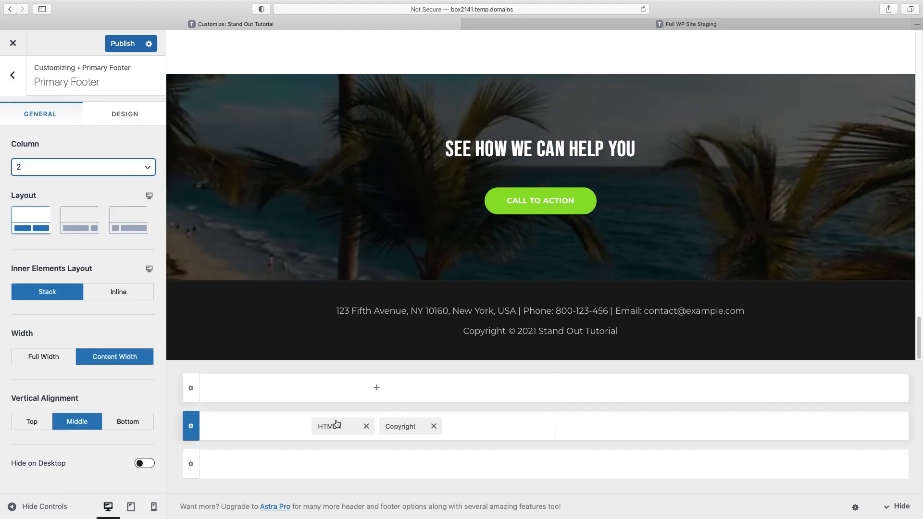
Replace the footer's HTML 1 text with the copied AQUME company name, postal address and phone number.
left_click(337, 424)
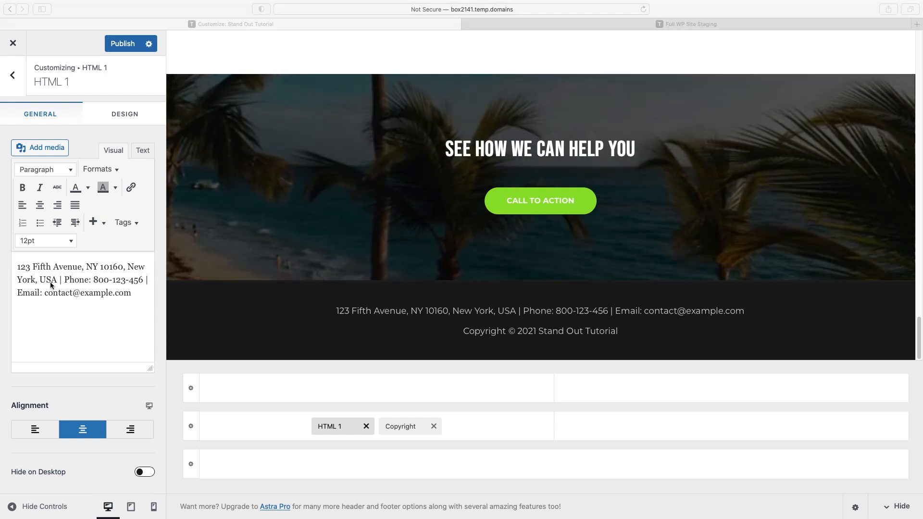
left_click_drag(19, 266, 131, 294)
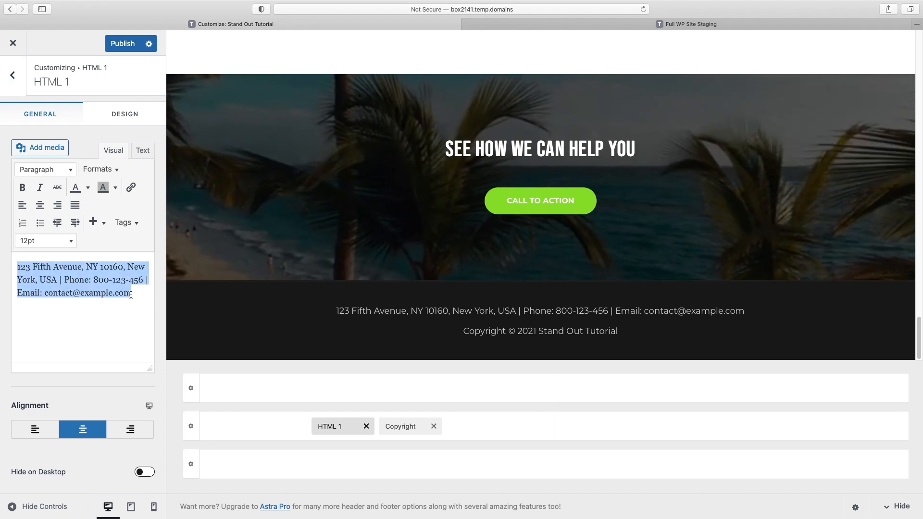
key("super+v")
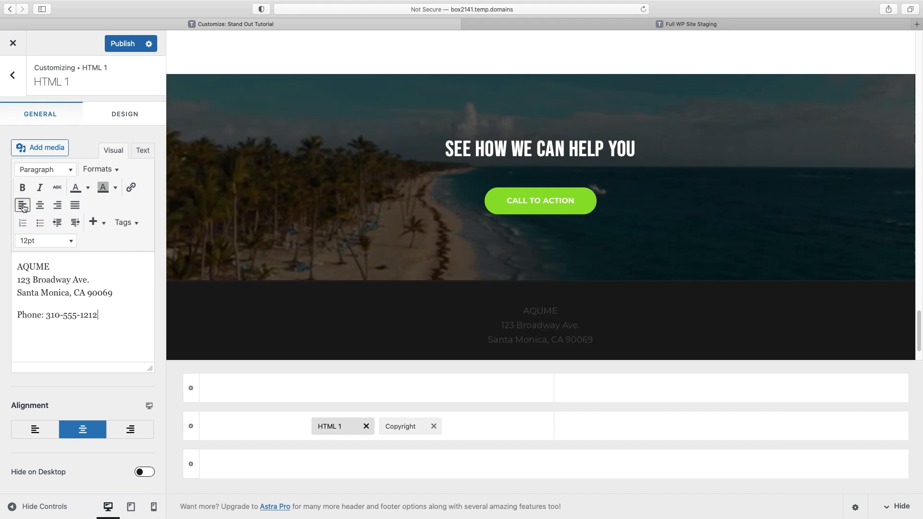
Left-align all of the HTML 1 footer text and make the company name AQUME bold.
left_click_drag(102, 315, 8, 258)
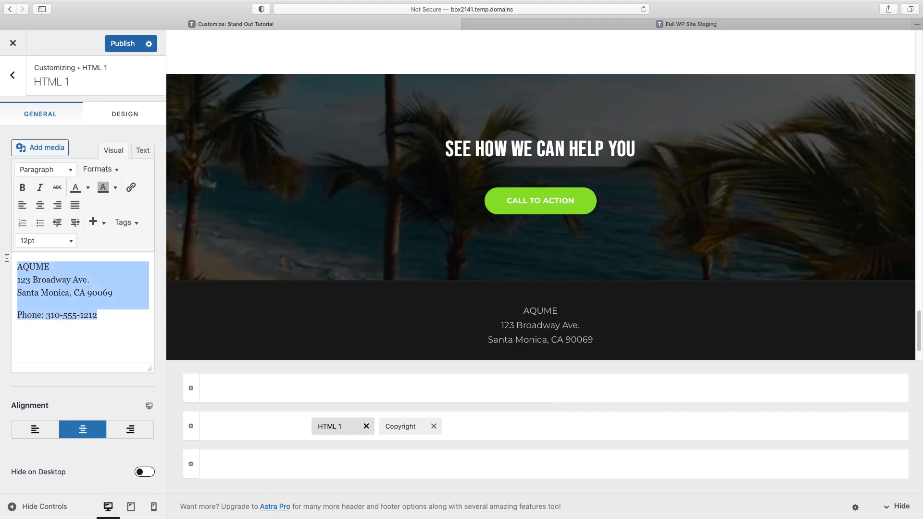
left_click(23, 204)
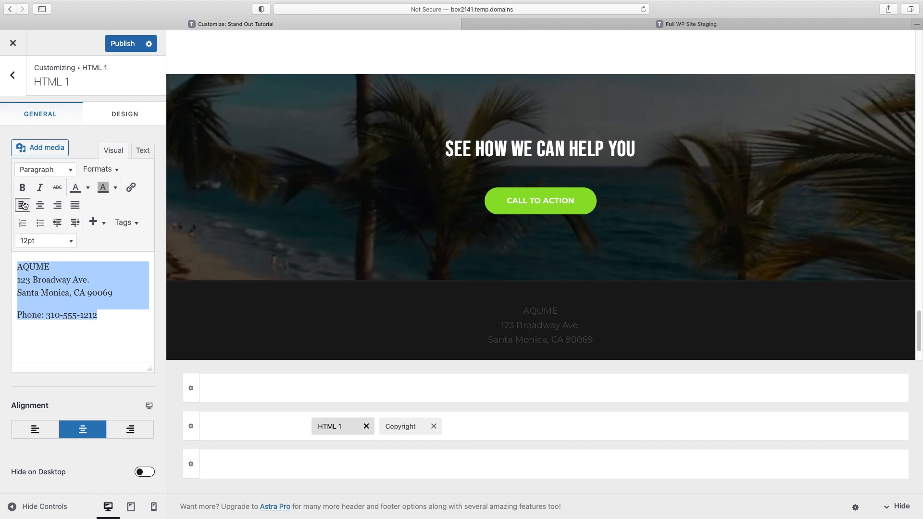
left_click(31, 263)
double_click(32, 266)
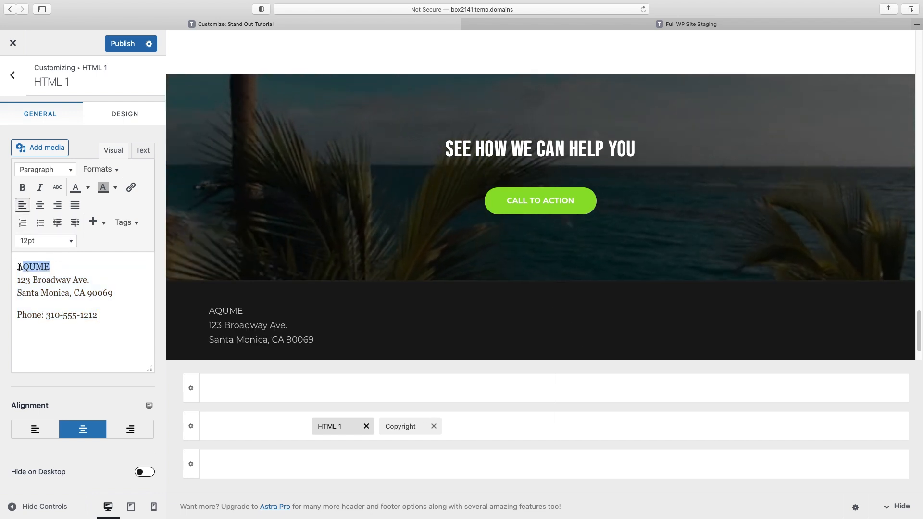
left_click(22, 187)
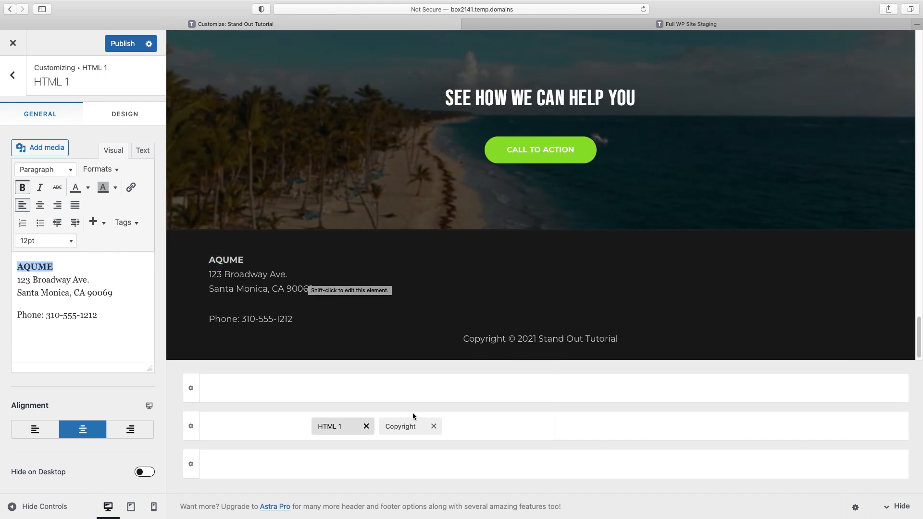
Move the Copyright element to the lowest footer row and replace its [site_title] tag with "AQUME INC.".
left_click_drag(418, 455, 486, 467)
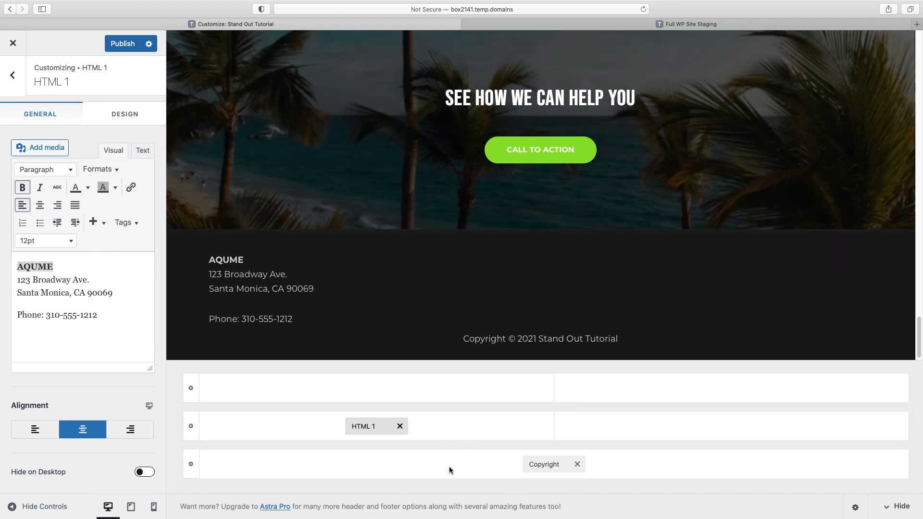
left_click(550, 464)
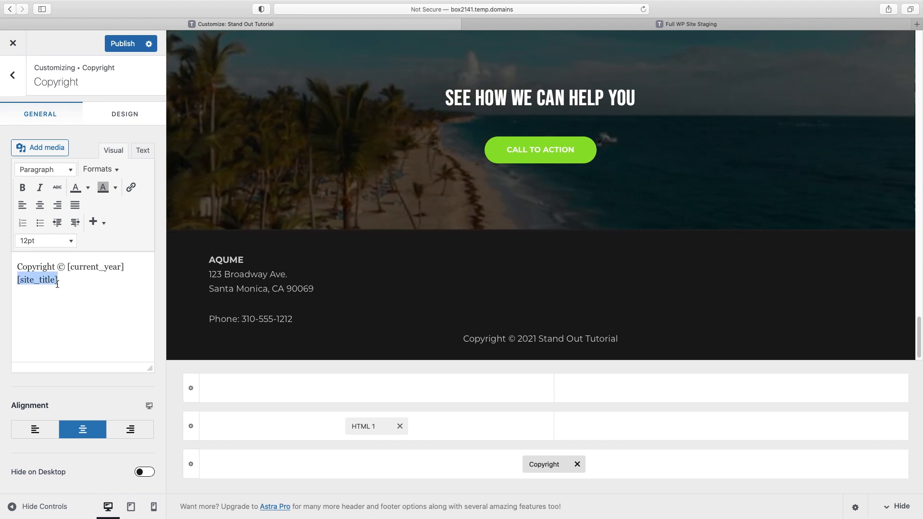
type("AQUME INC.")
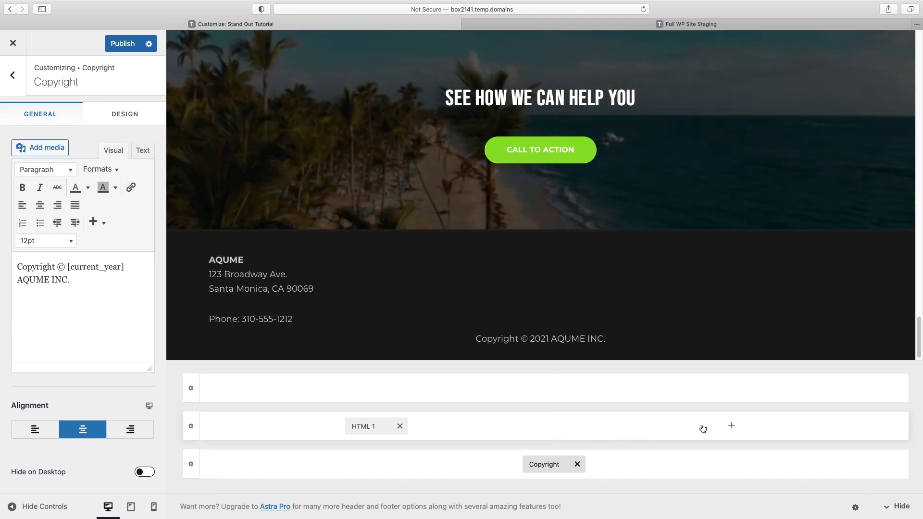
Add a Footer Menu element to the primary footer's empty second column and assign "Menu" to the Footer Menu location.
left_click(731, 427)
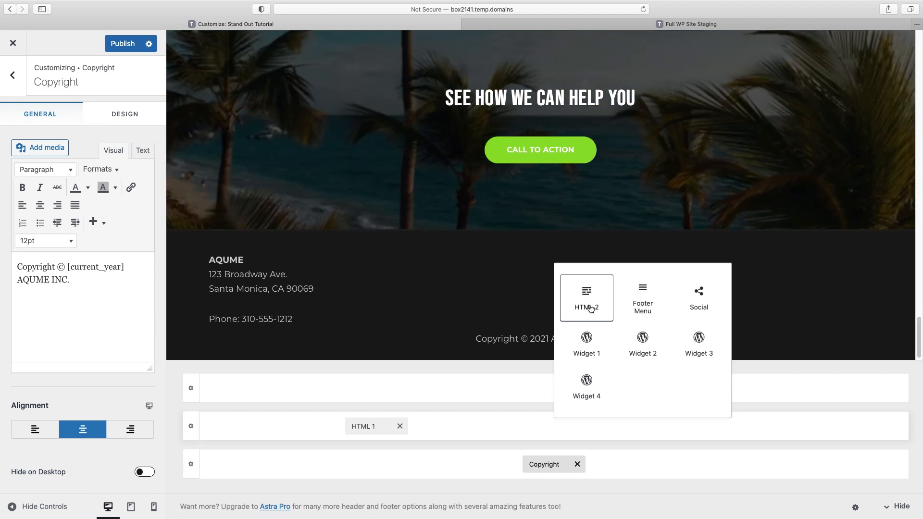
left_click(644, 308)
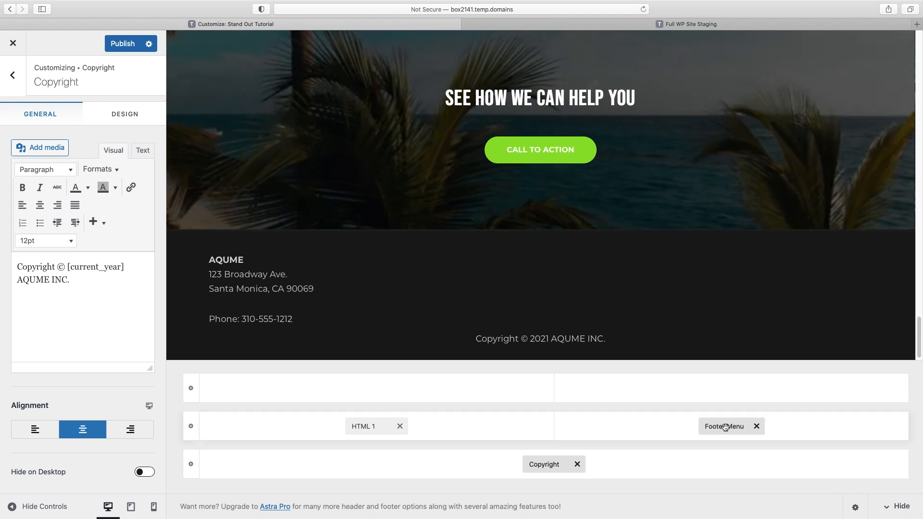
left_click(725, 427)
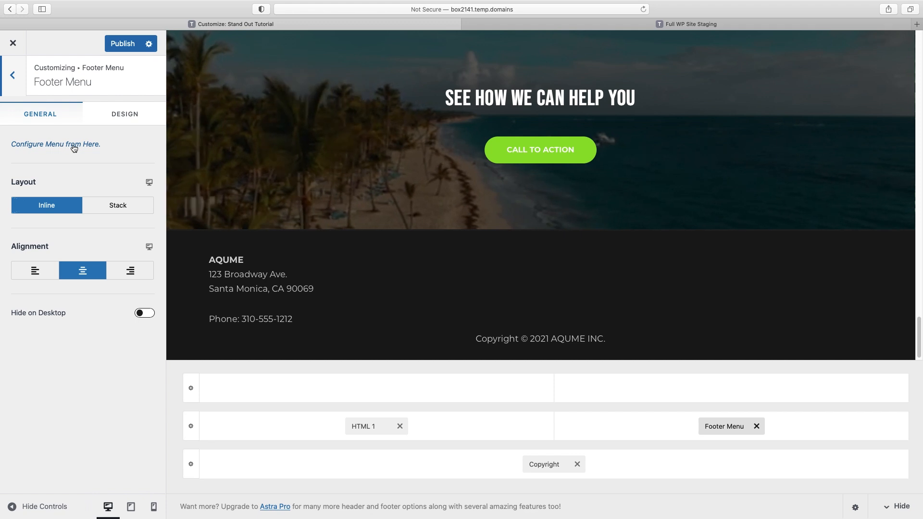
left_click(56, 146)
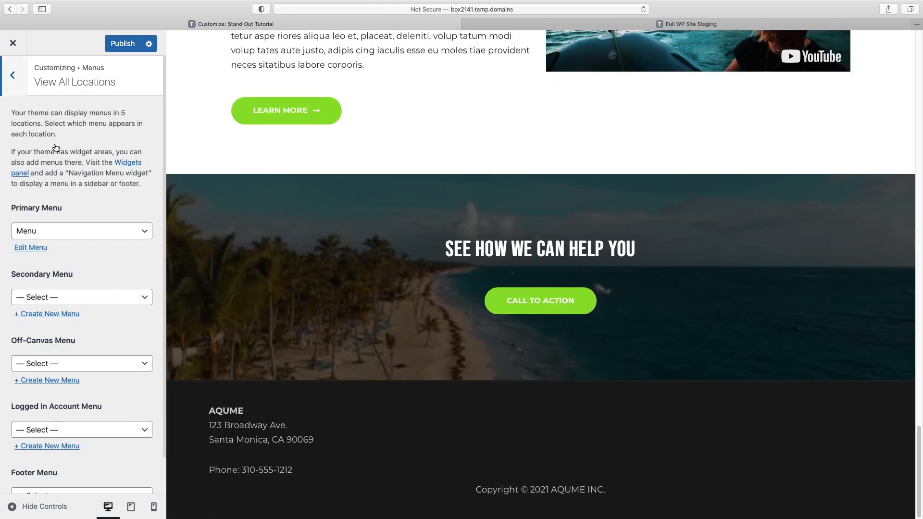
scroll(115, 312, "down", 2)
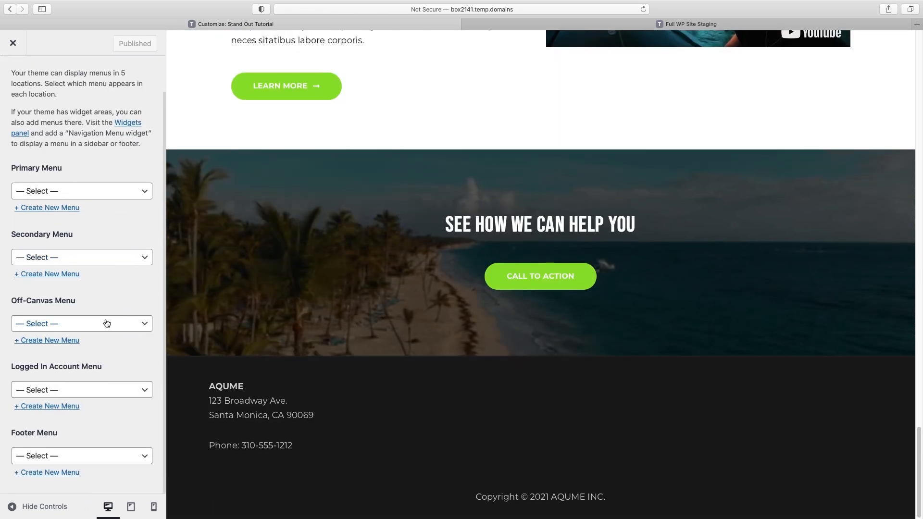
left_click(89, 457)
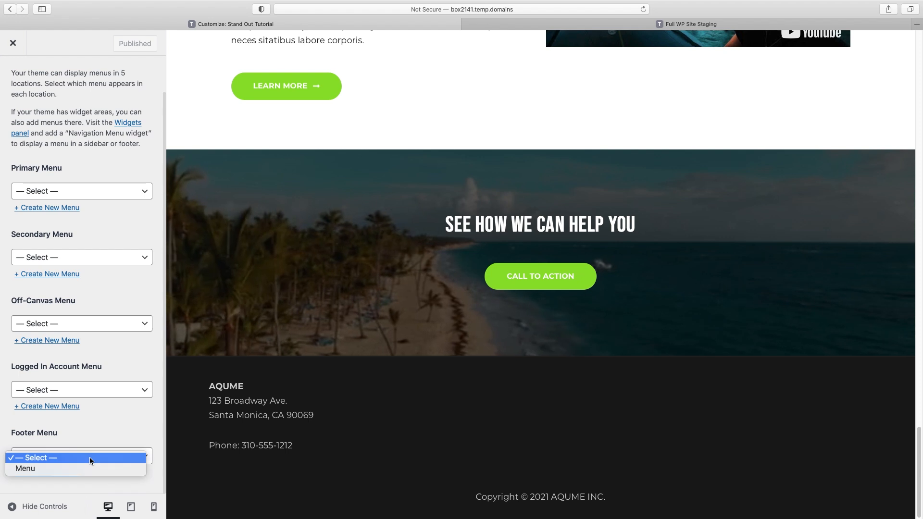
left_click(34, 469)
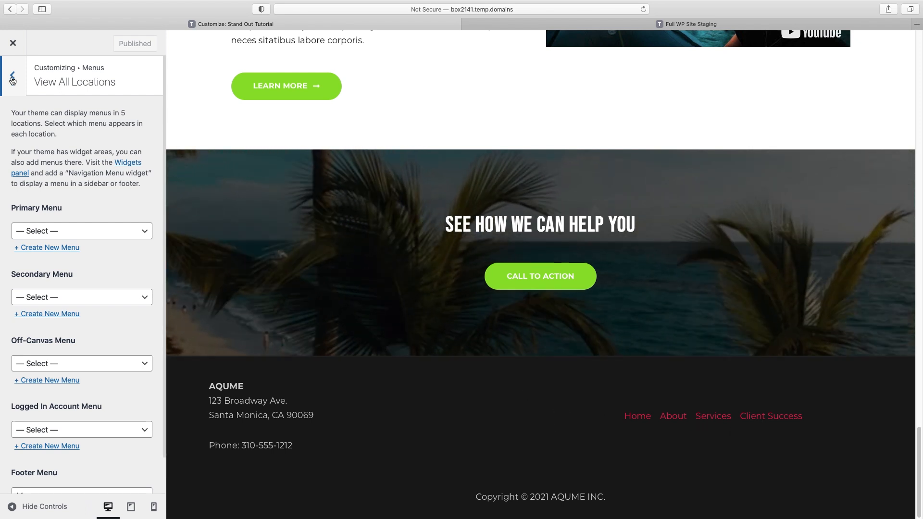
Set the Footer Menu element's desktop layout to Stack and align it left.
left_click(13, 77)
left_click(12, 77)
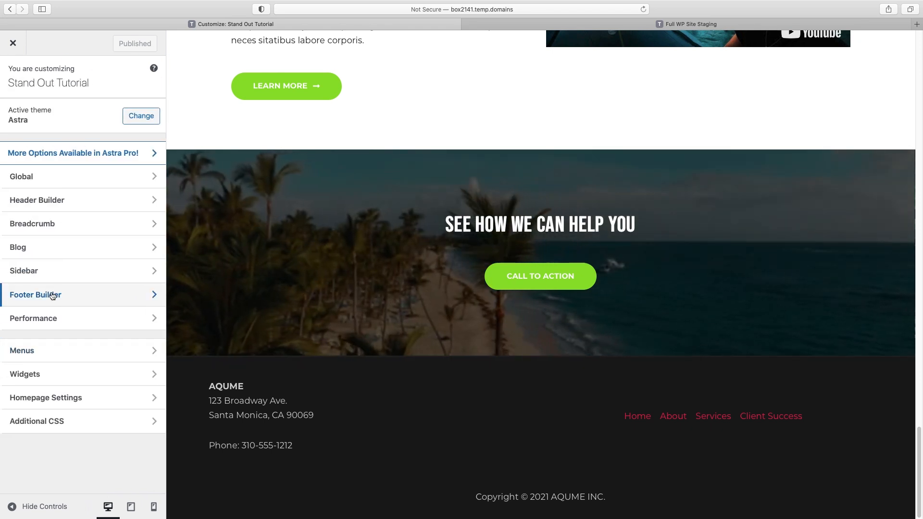
left_click(52, 296)
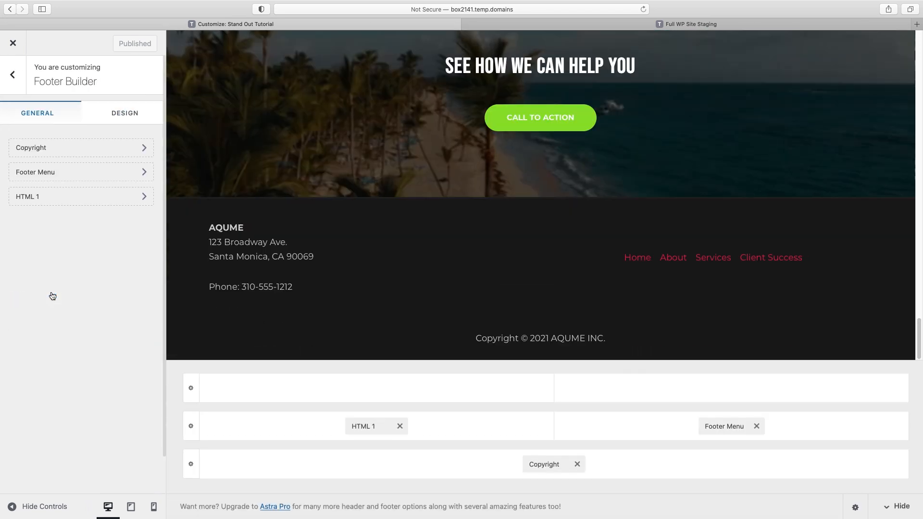
left_click(730, 427)
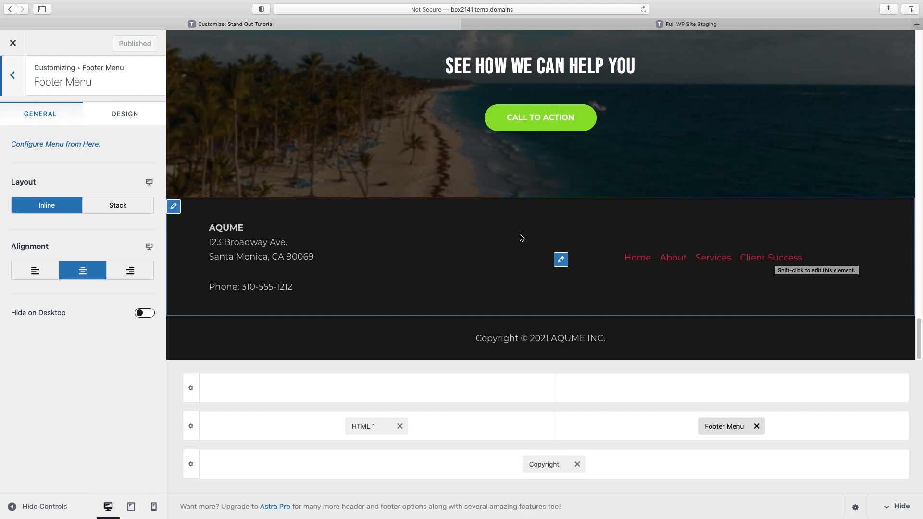
left_click(119, 207)
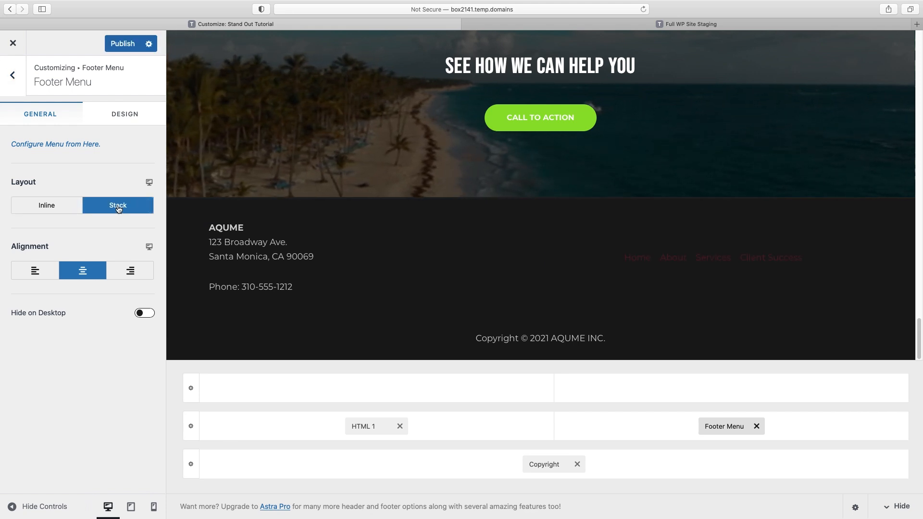
left_click(35, 272)
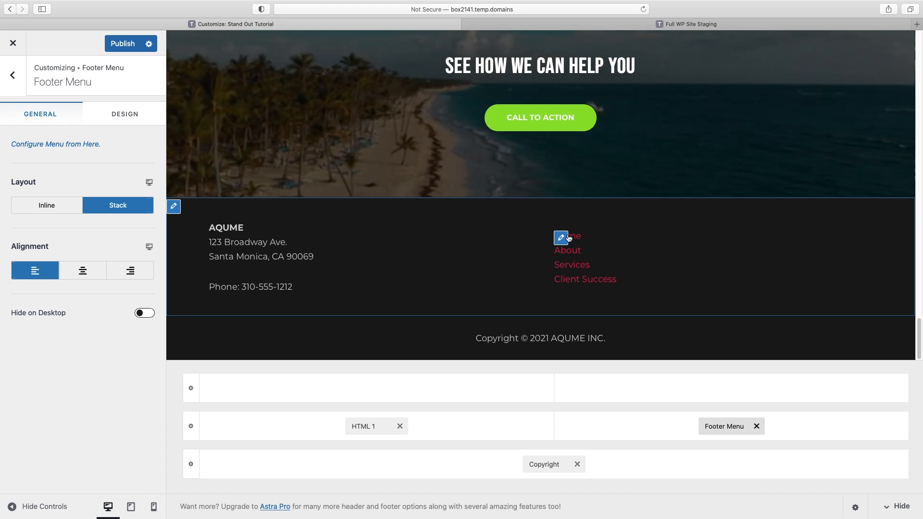
Set the footer menu's normal link/text color to white (#ffffff).
left_click(131, 116)
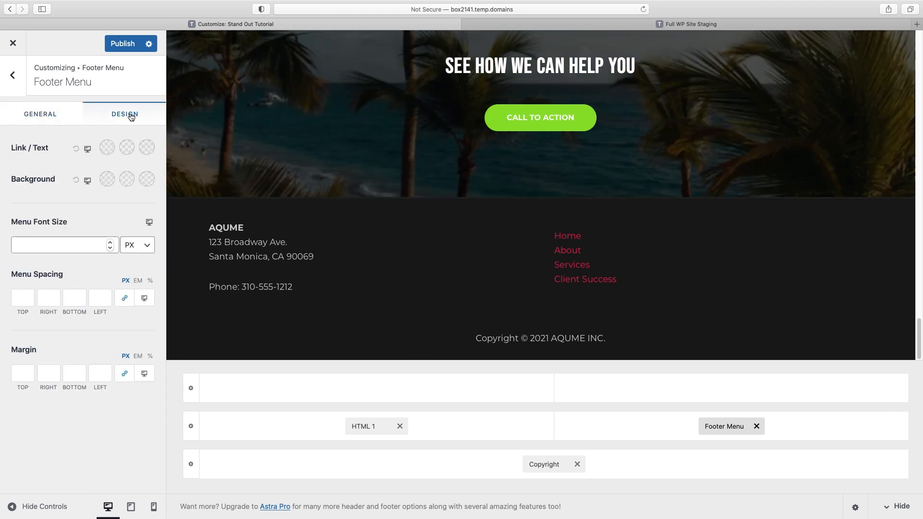
left_click(107, 147)
left_click_drag(37, 171, 1, 158)
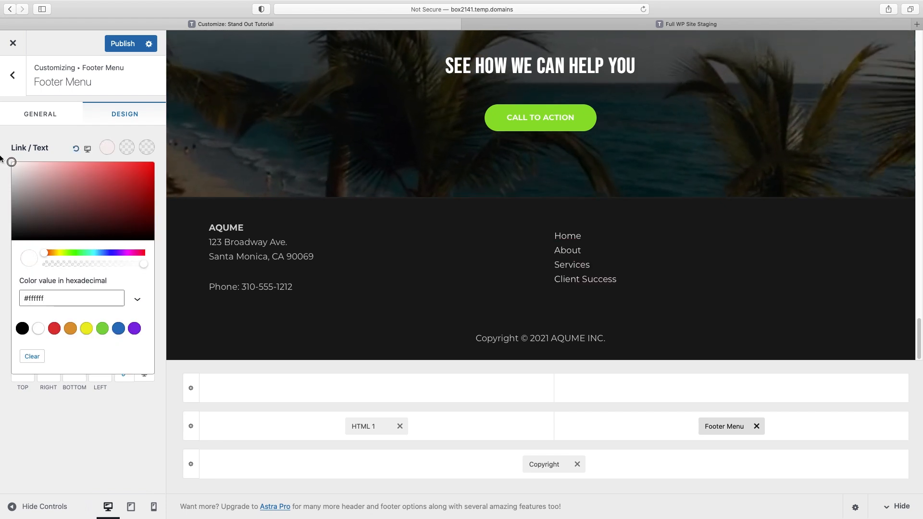
left_click(1, 159)
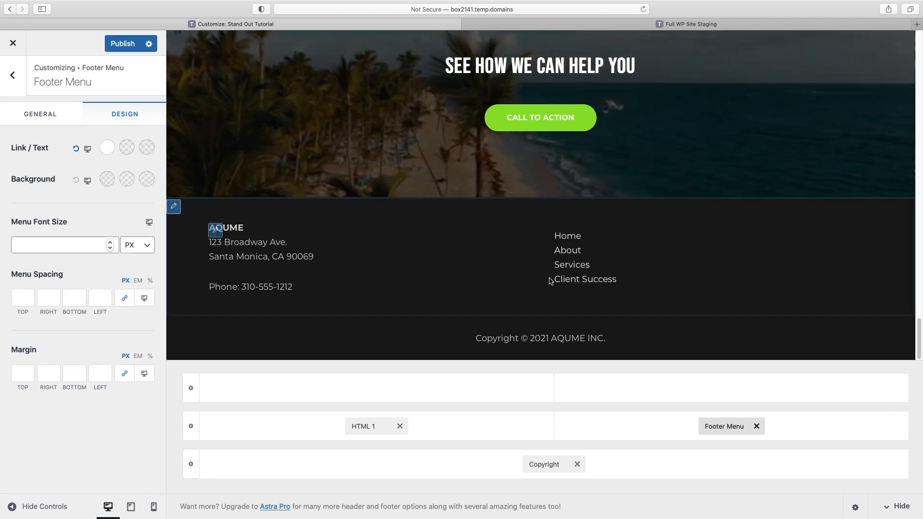
Set the footer menu's linked menu spacing to 3 px on all four sides.
left_click(18, 303)
type("2")
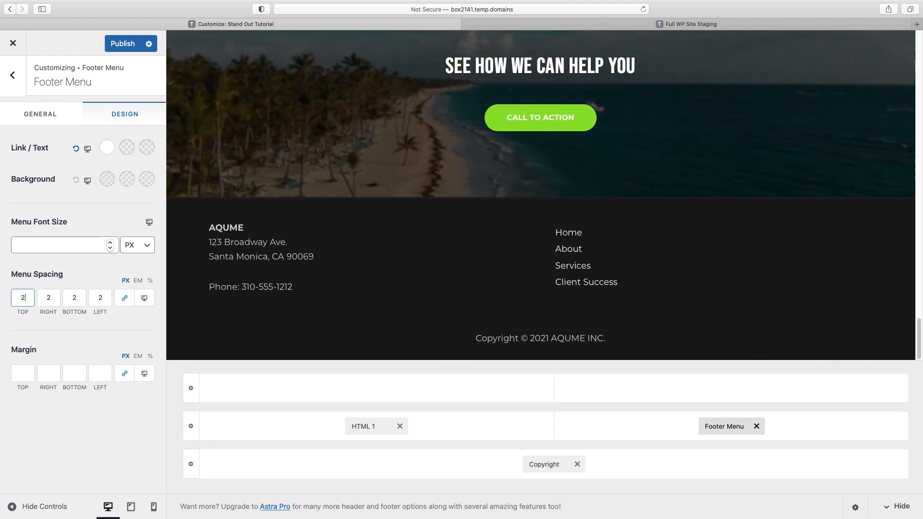
key("Down")
key("Down")
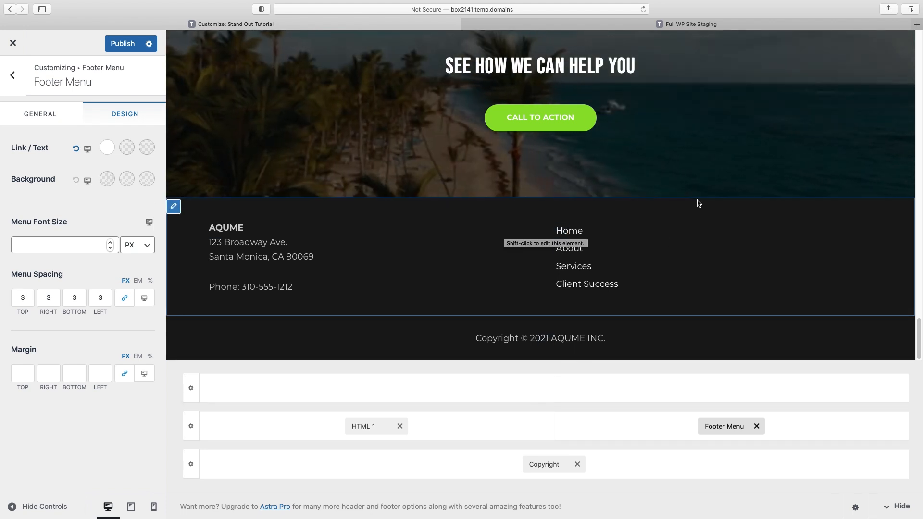
Try a red background (#d32222) on the primary footer row, and settle on dark grey #1c1c1c.
left_click(193, 430)
left_click(114, 119)
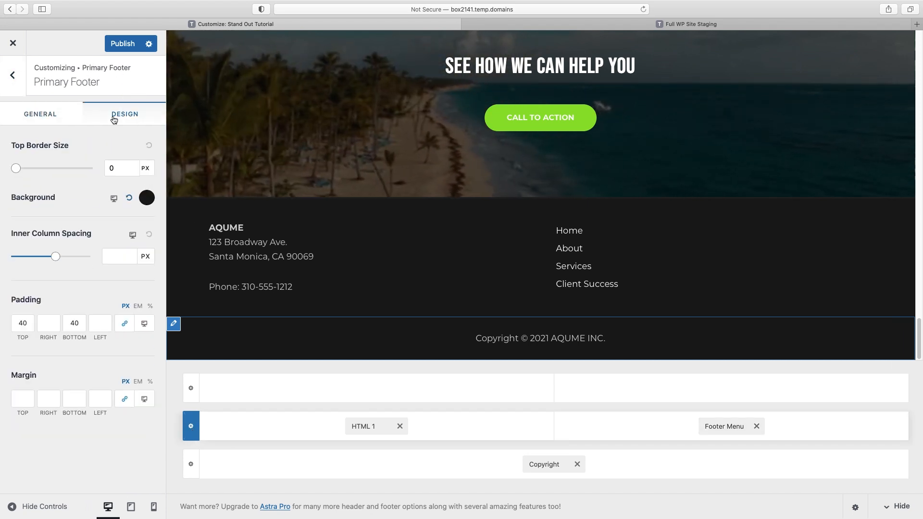
left_click(147, 198)
left_click(131, 265)
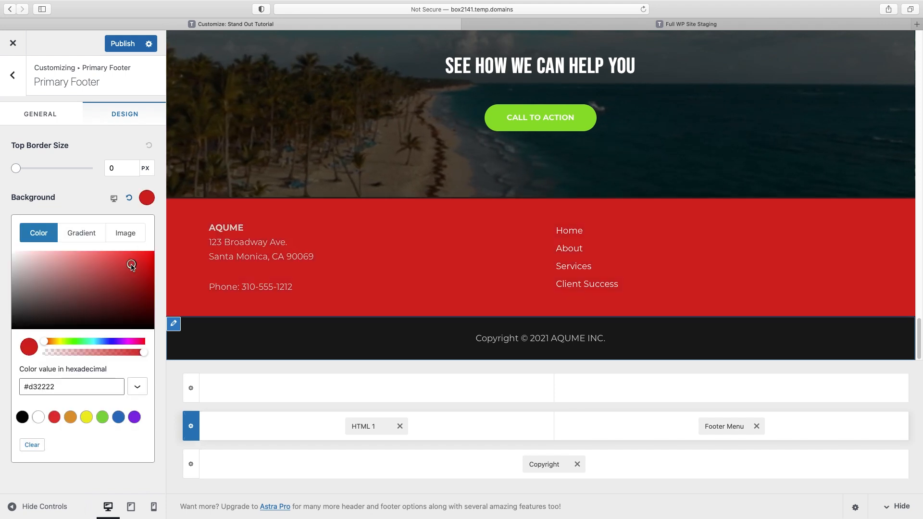
left_click_drag(14, 320, 8, 320)
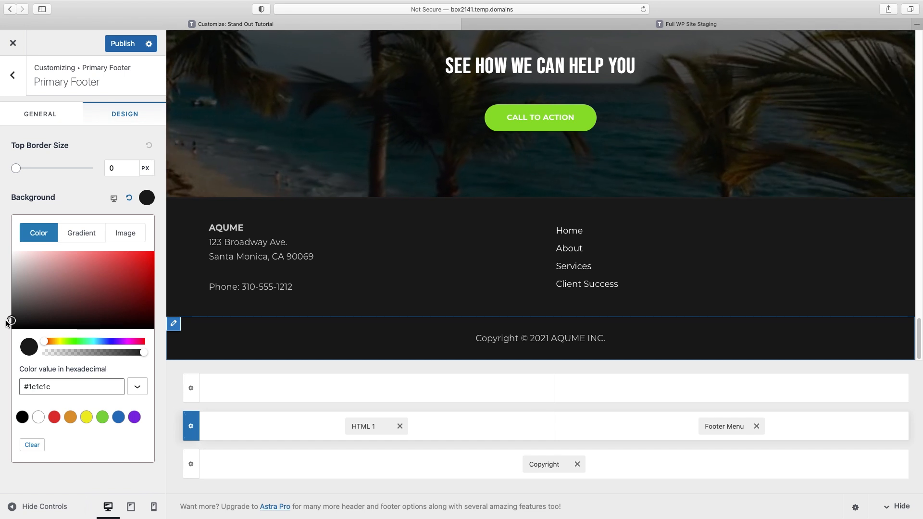
left_click(6, 322)
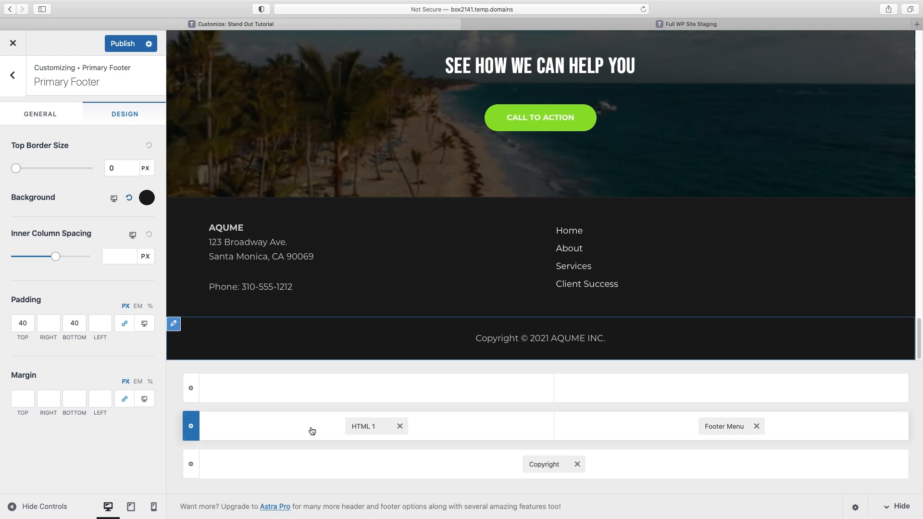
Change the background color of the Below Footer row holding the copyright to solid black.
left_click(192, 464)
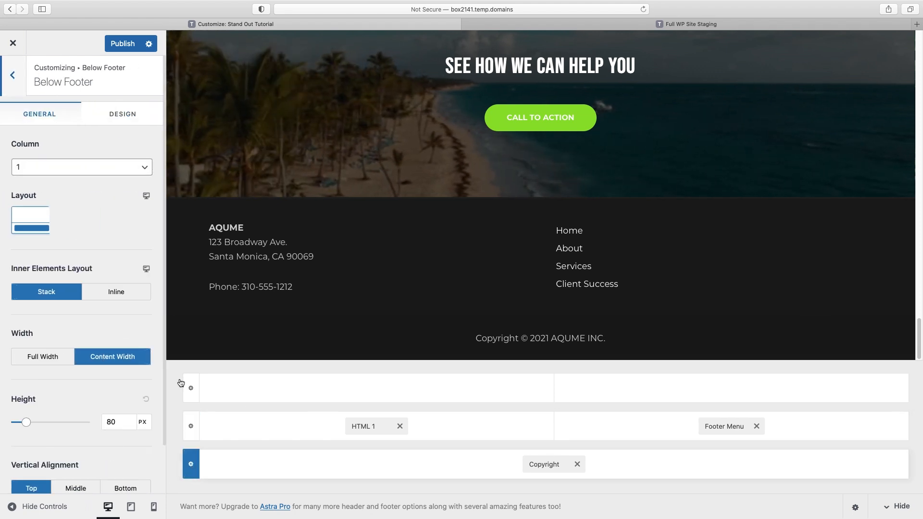
left_click(119, 114)
left_click(143, 235)
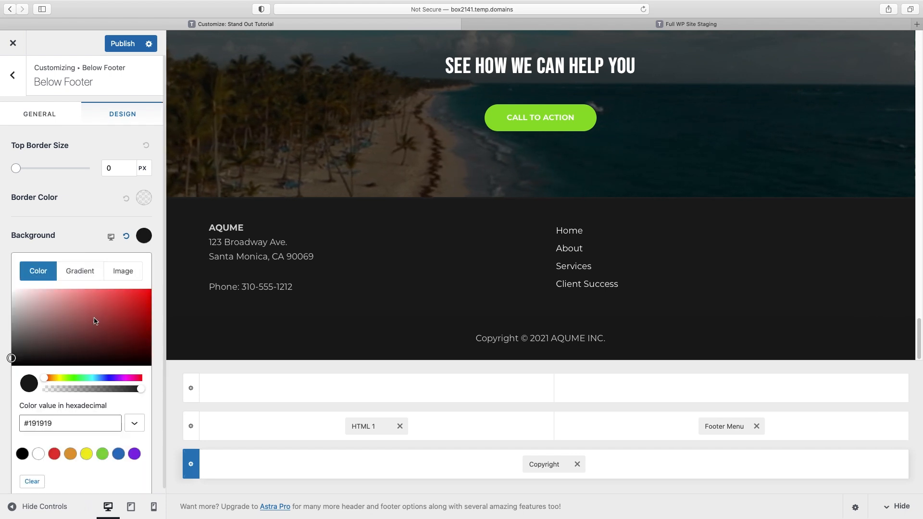
left_click_drag(9, 369, 8, 370)
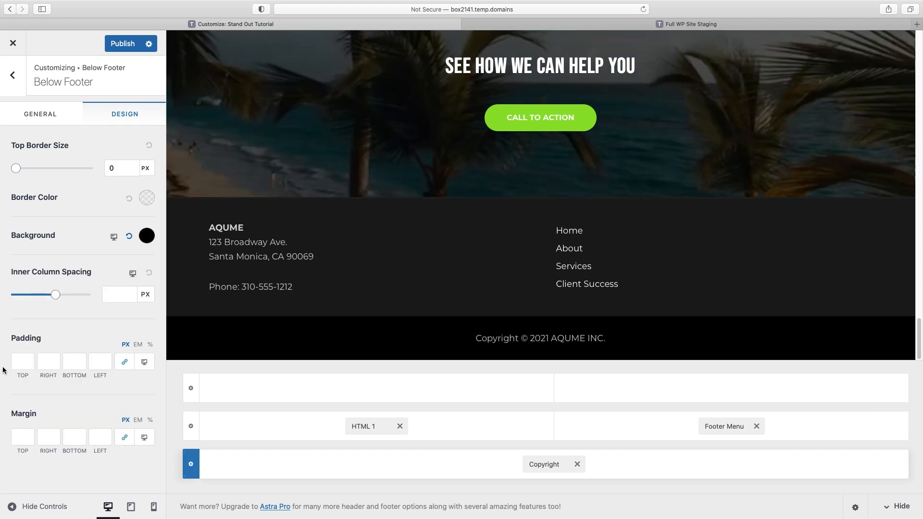
Switch to the mobile preview and left-align the Footer Menu for mobile.
left_click(155, 507)
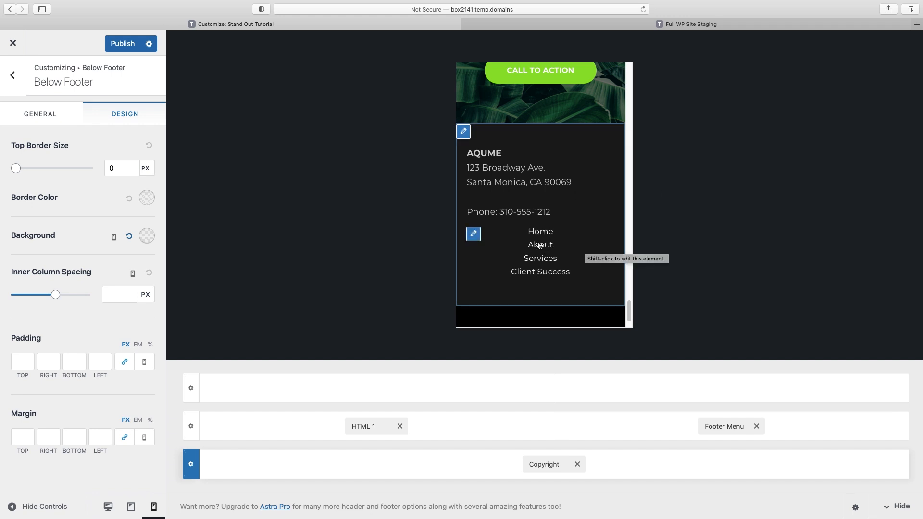
left_click(473, 236)
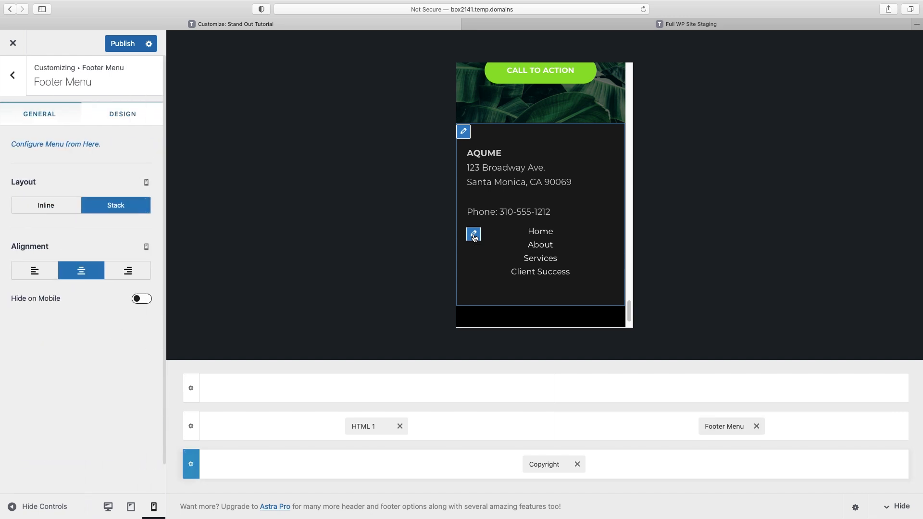
left_click(30, 273)
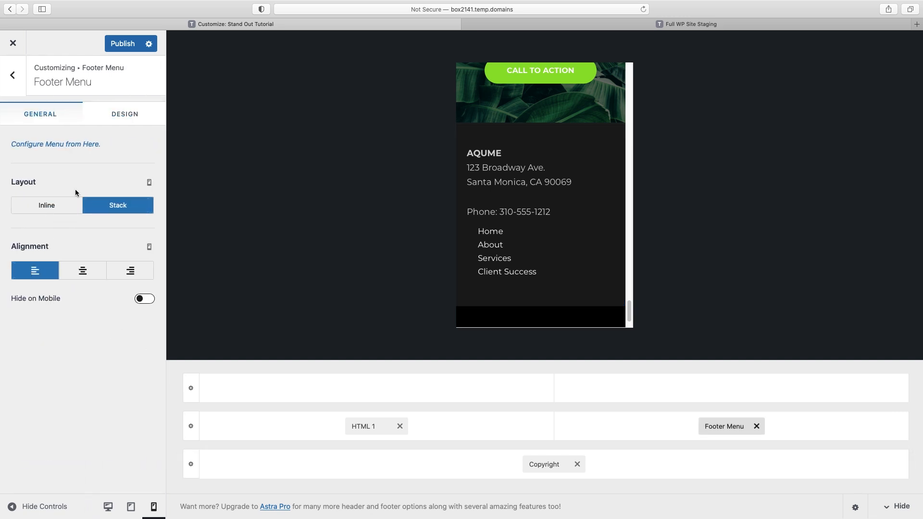